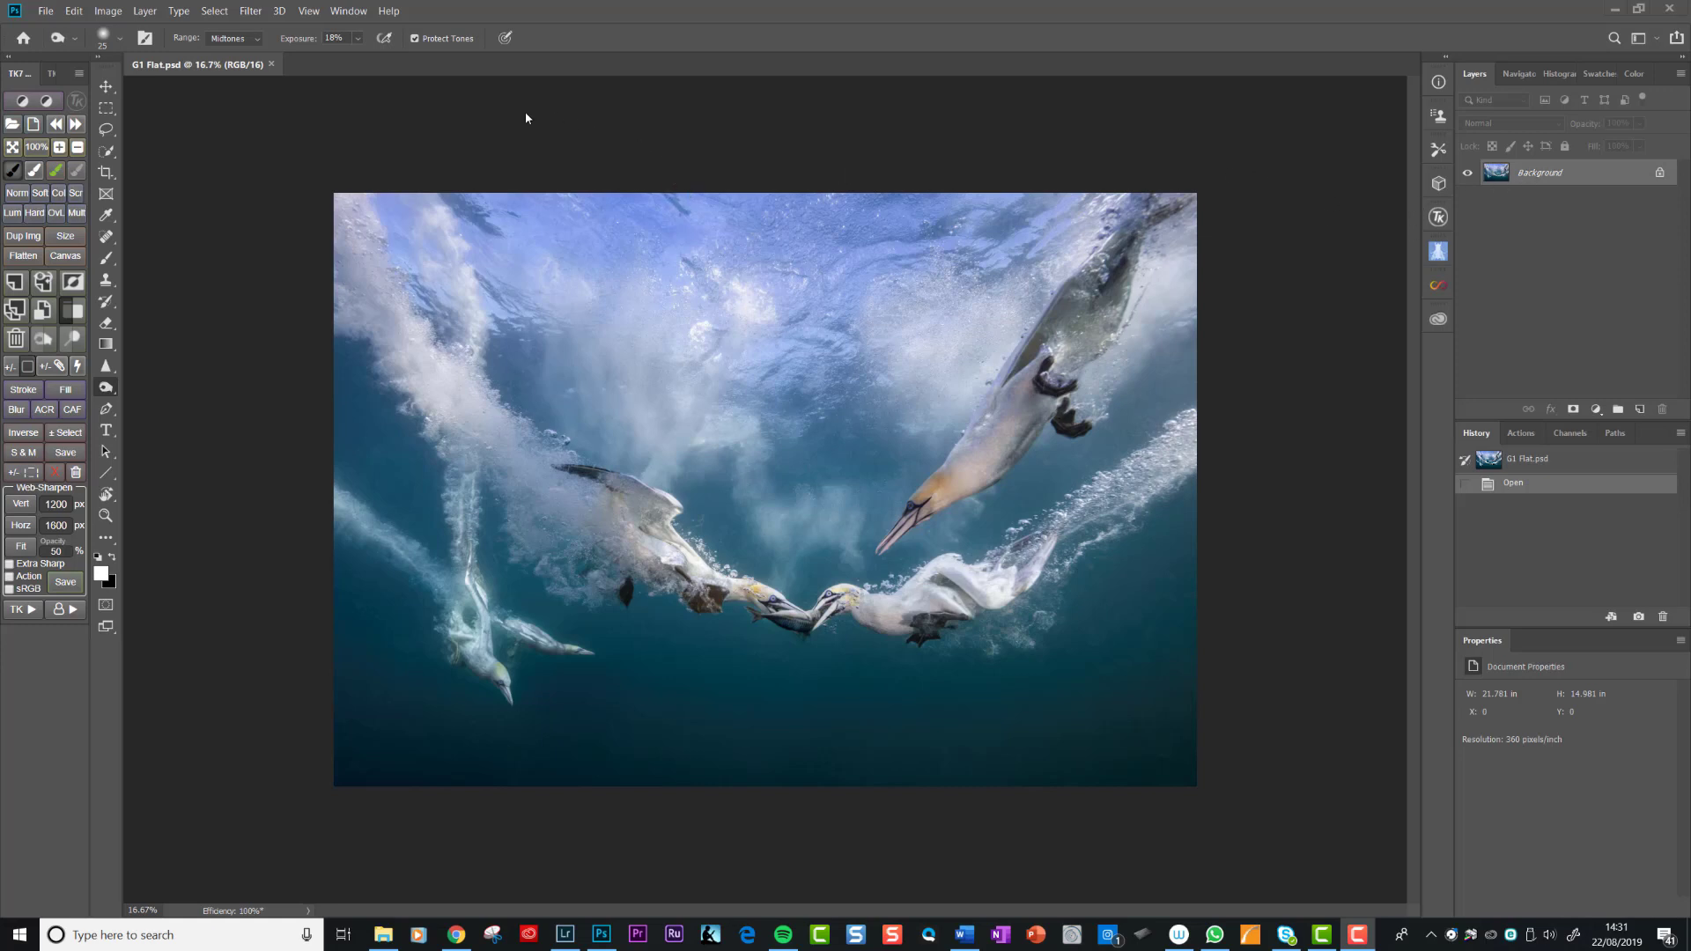
# - Set the crop to the A3 Landscape (1.454 : 1) preset across the full photo width
pyautogui.click(106, 172)
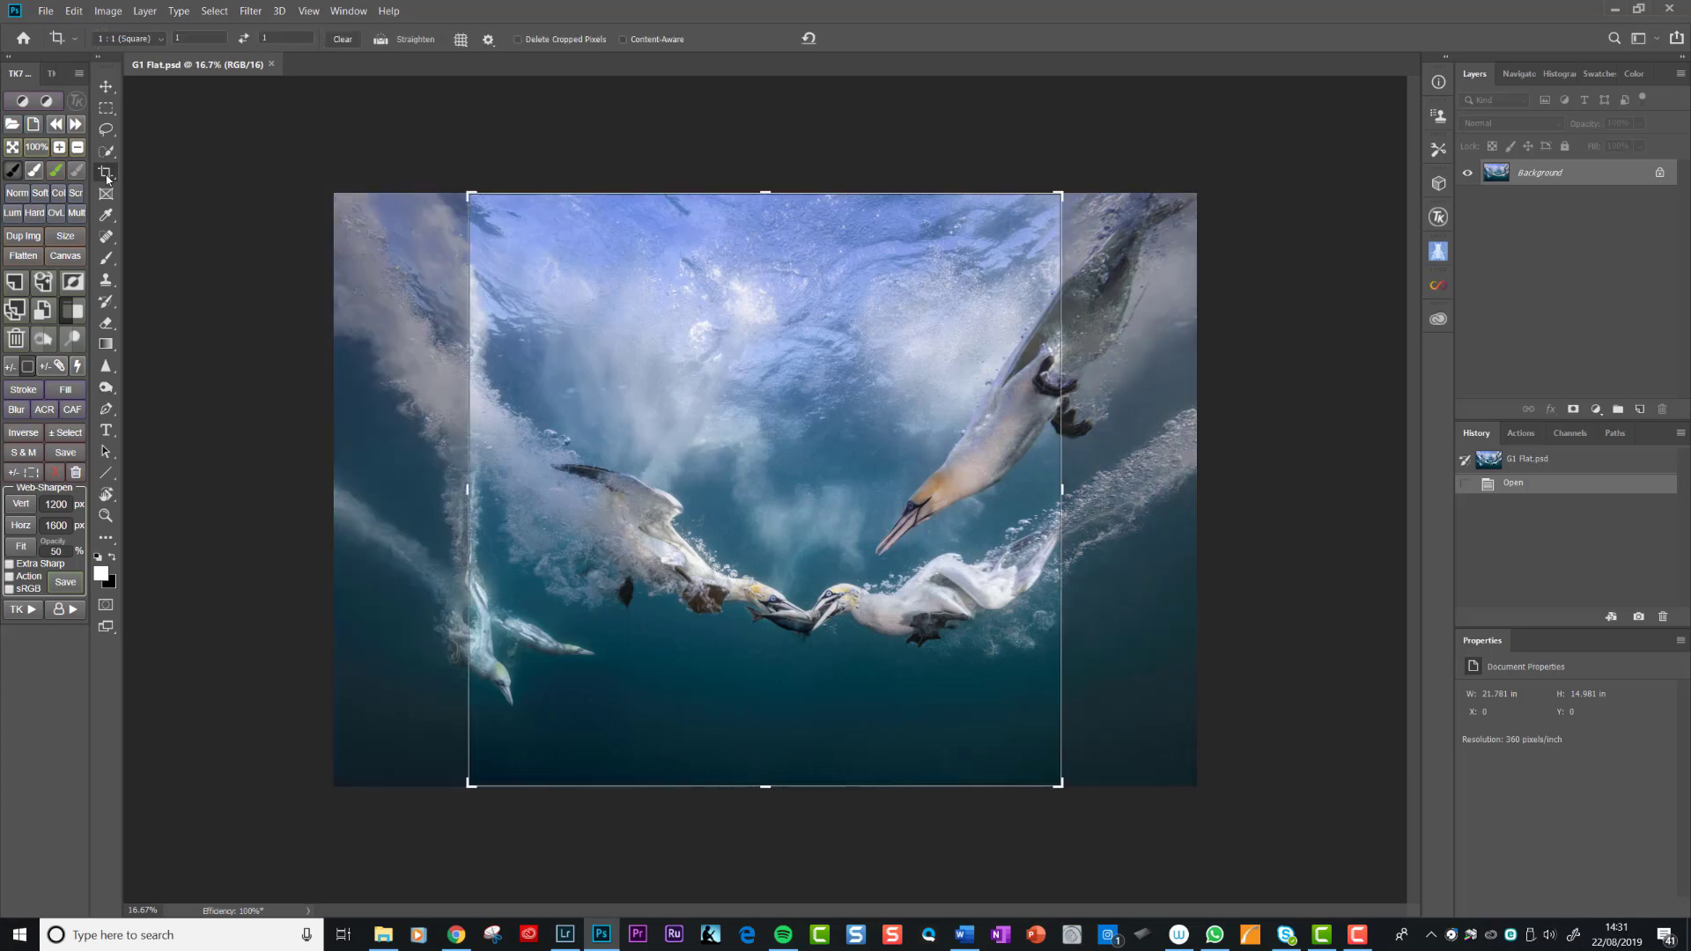
pyautogui.click(162, 40)
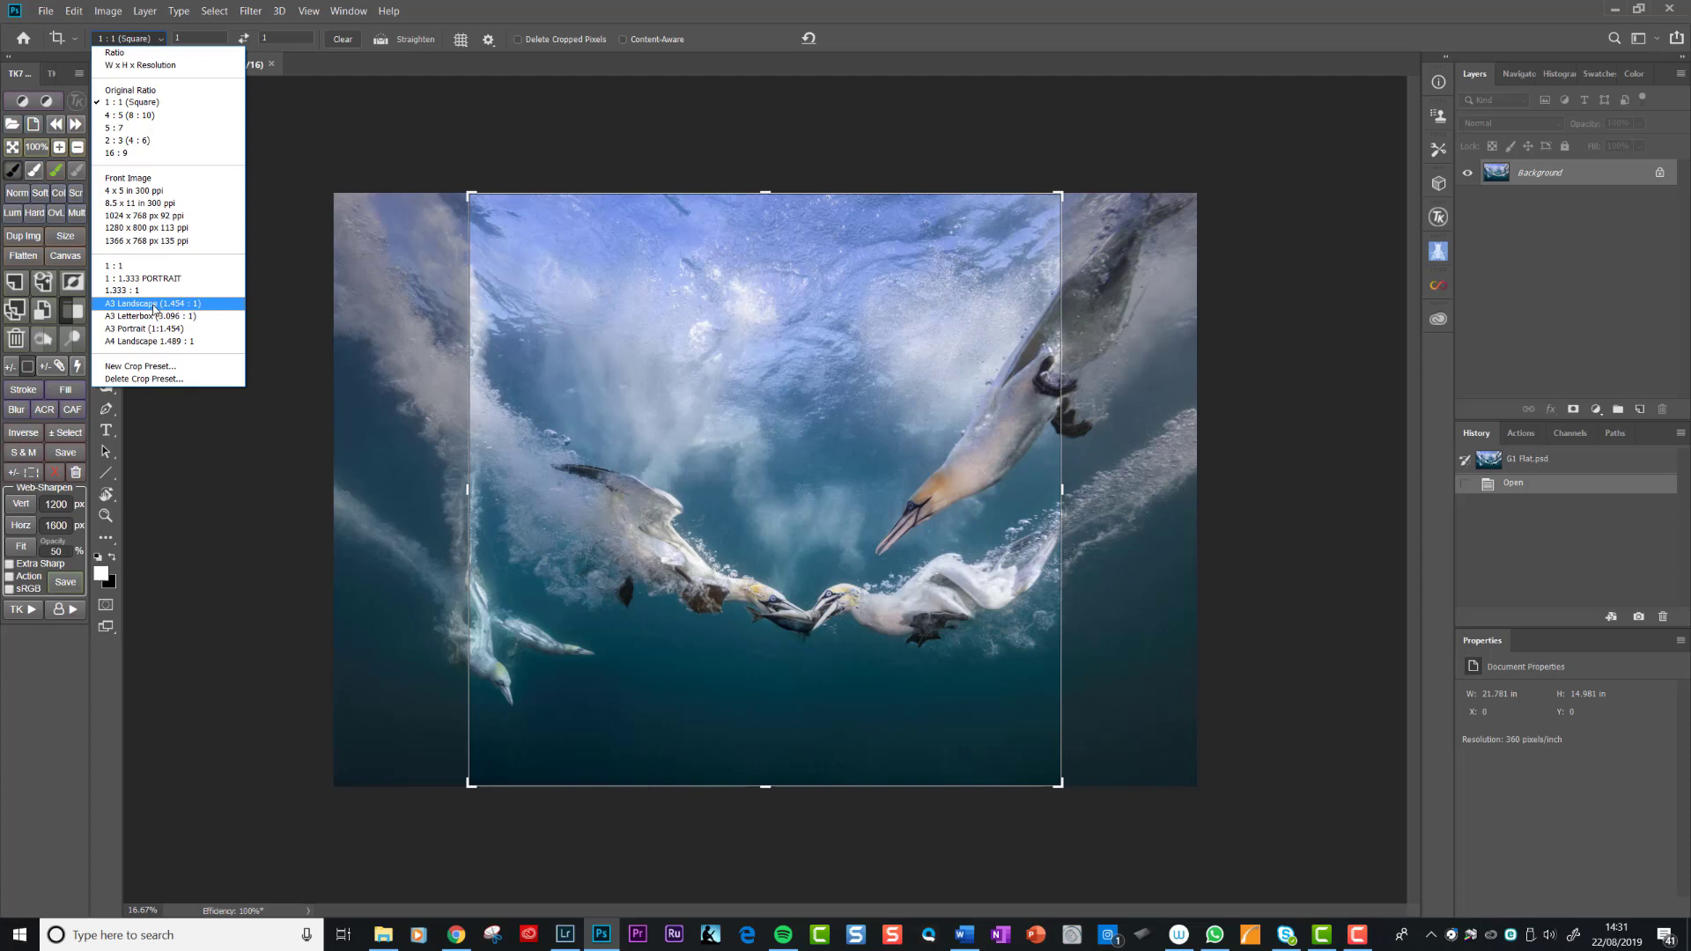
pyautogui.click(154, 304)
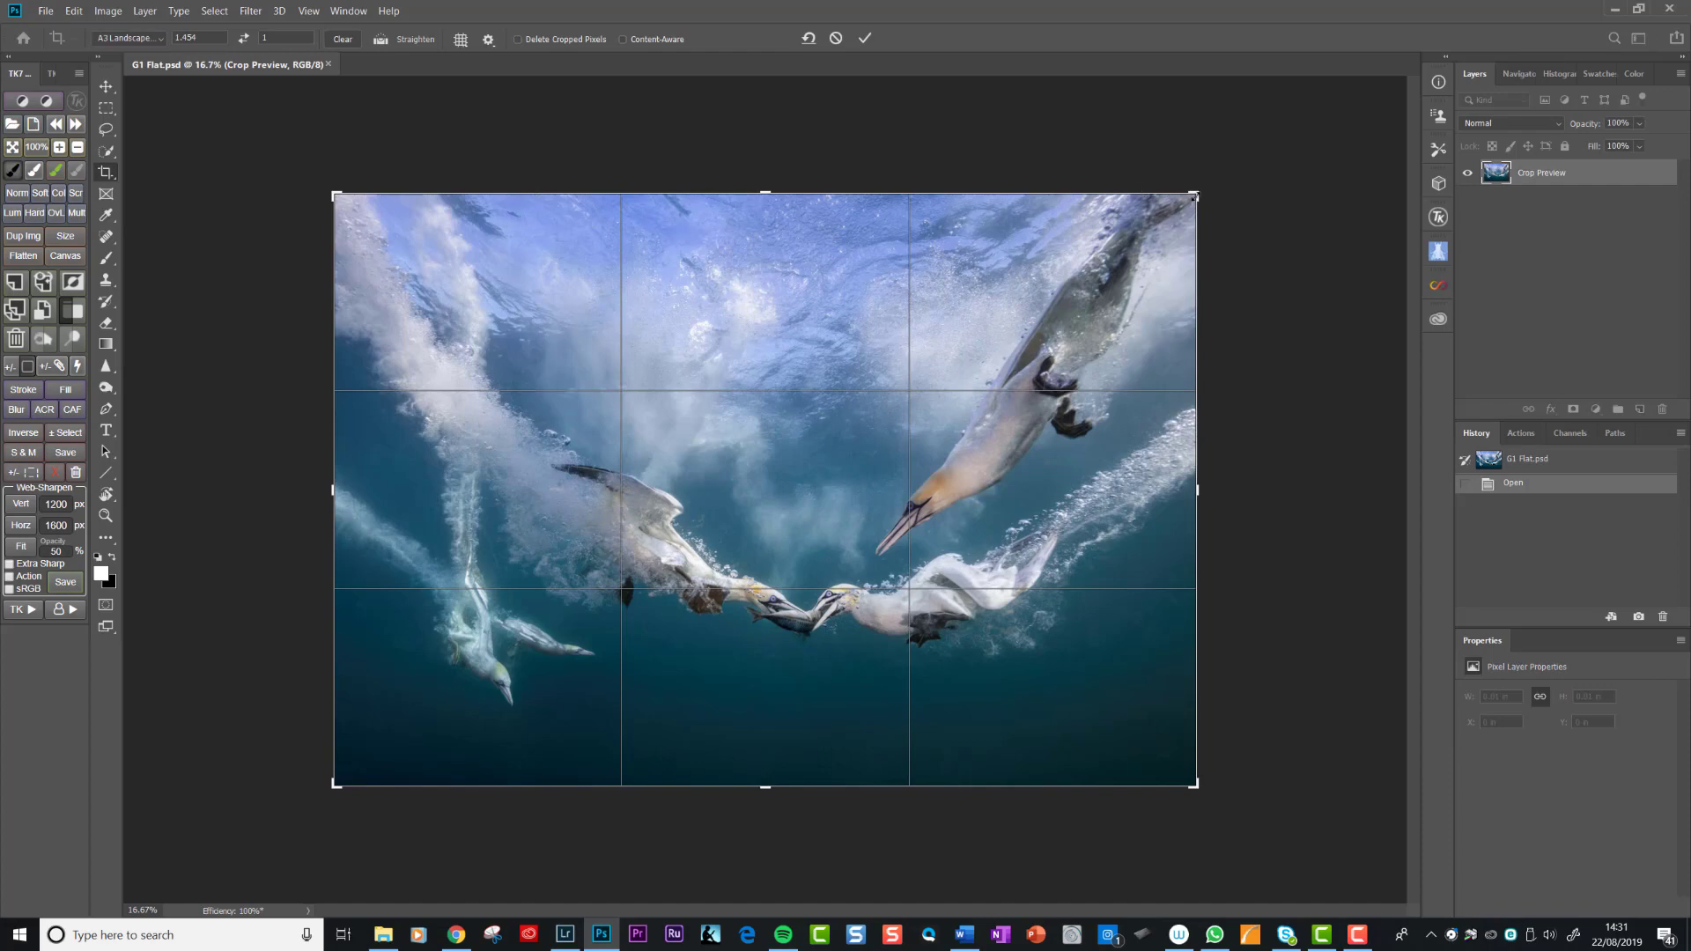
# - Shrink the A3 crop frame from the top-right corner and recentre the diving gannets
pyautogui.moveTo(1191, 195); pyautogui.dragTo(1167, 214)
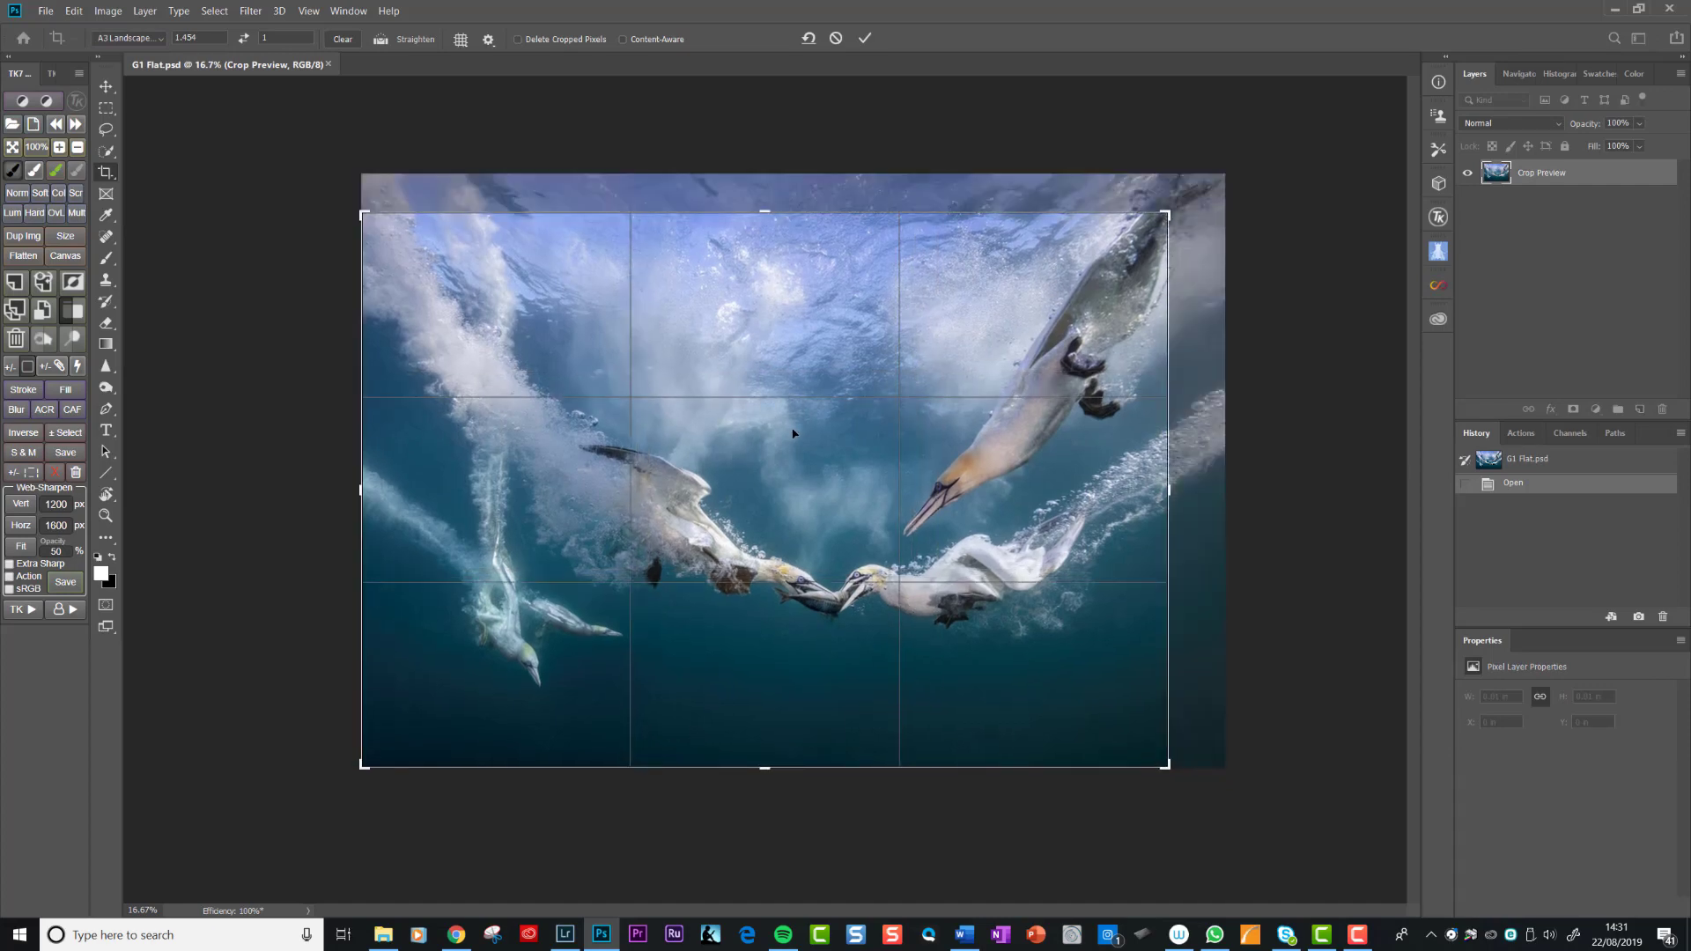
pyautogui.moveTo(792, 426); pyautogui.dragTo(765, 451)
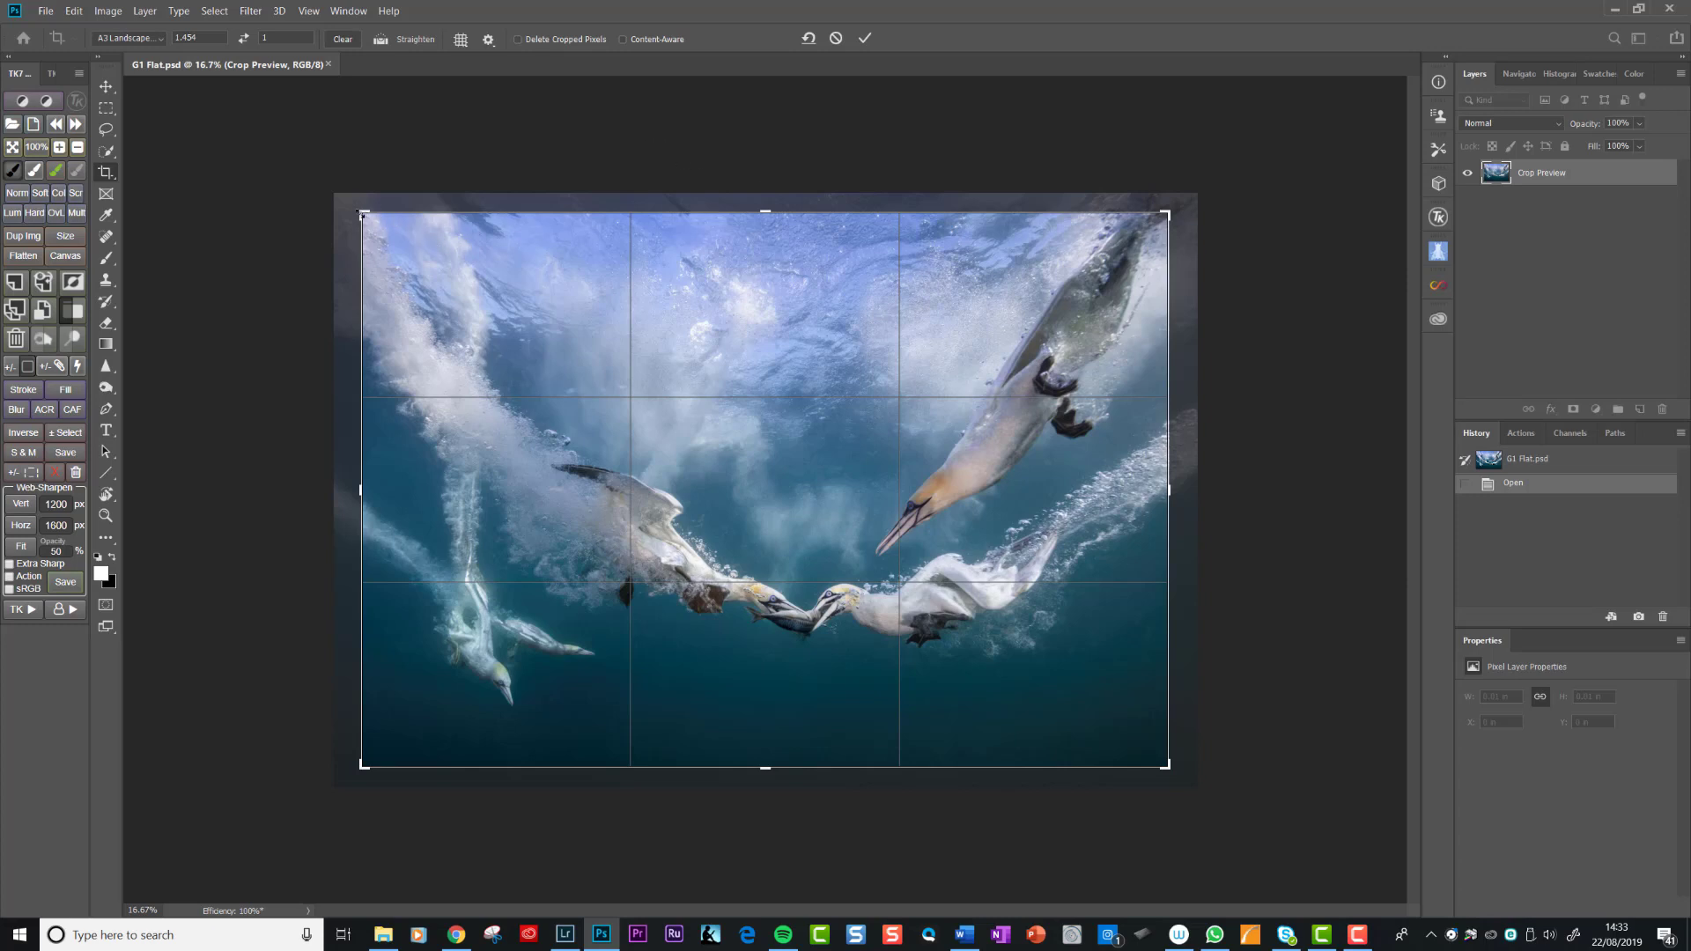
# - Test a larger crop frame from both corners, then cancel the crop to keep the full framing
pyautogui.moveTo(361, 214); pyautogui.dragTo(359, 211)
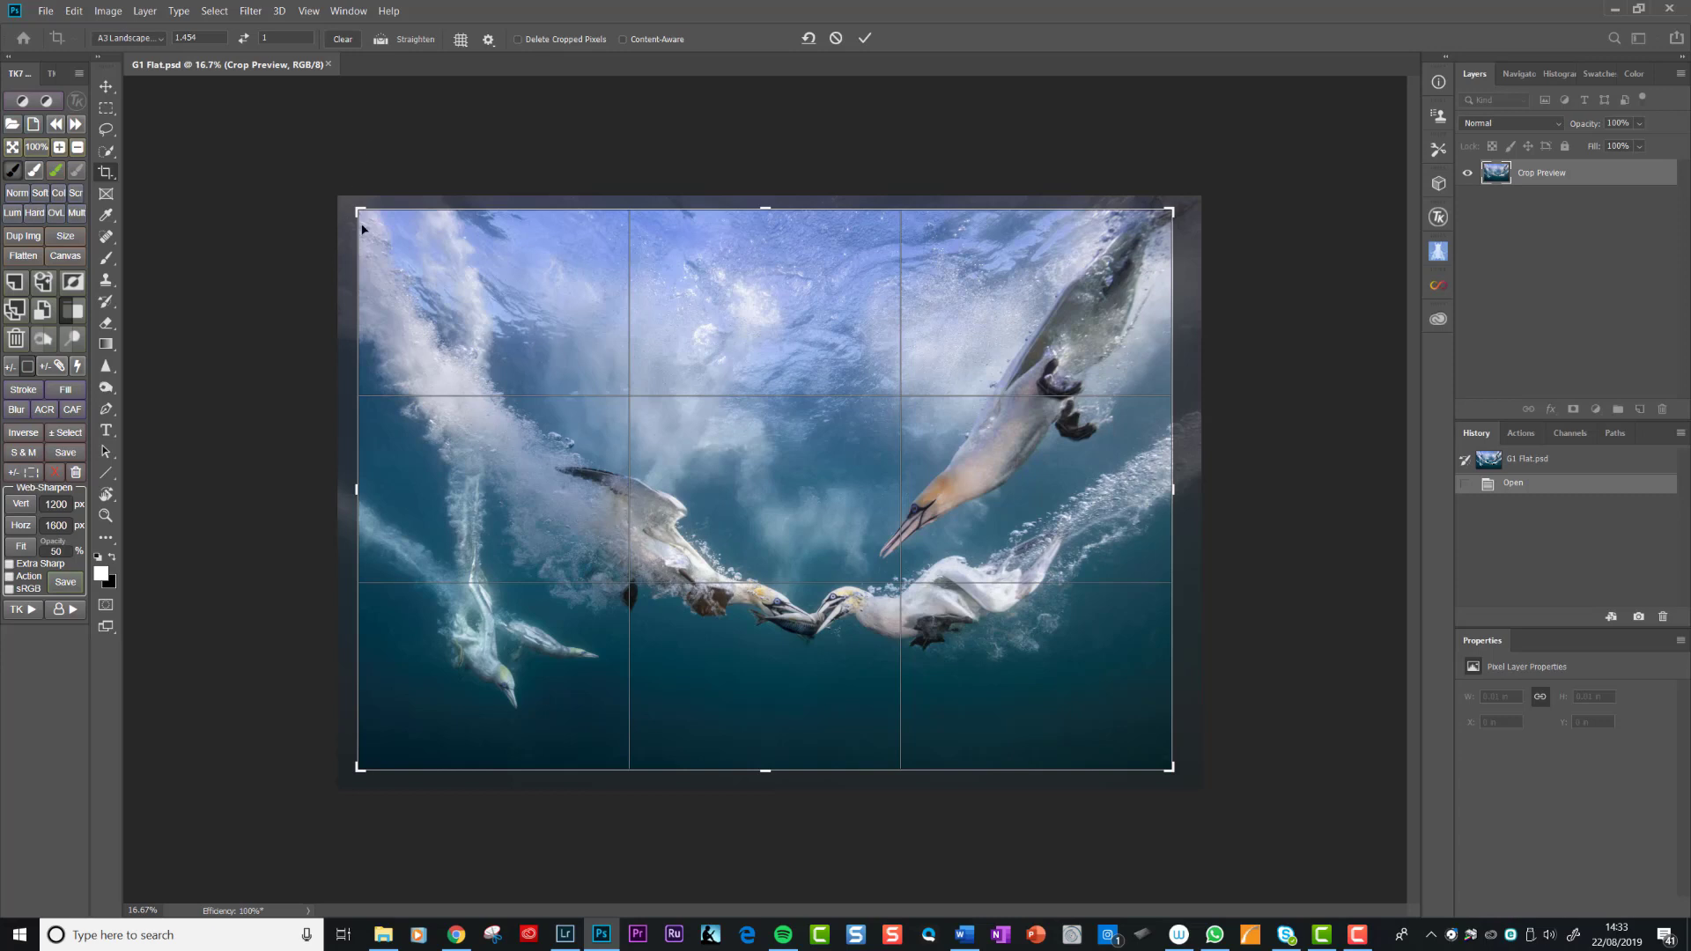
pyautogui.moveTo(362, 229); pyautogui.dragTo(350, 208)
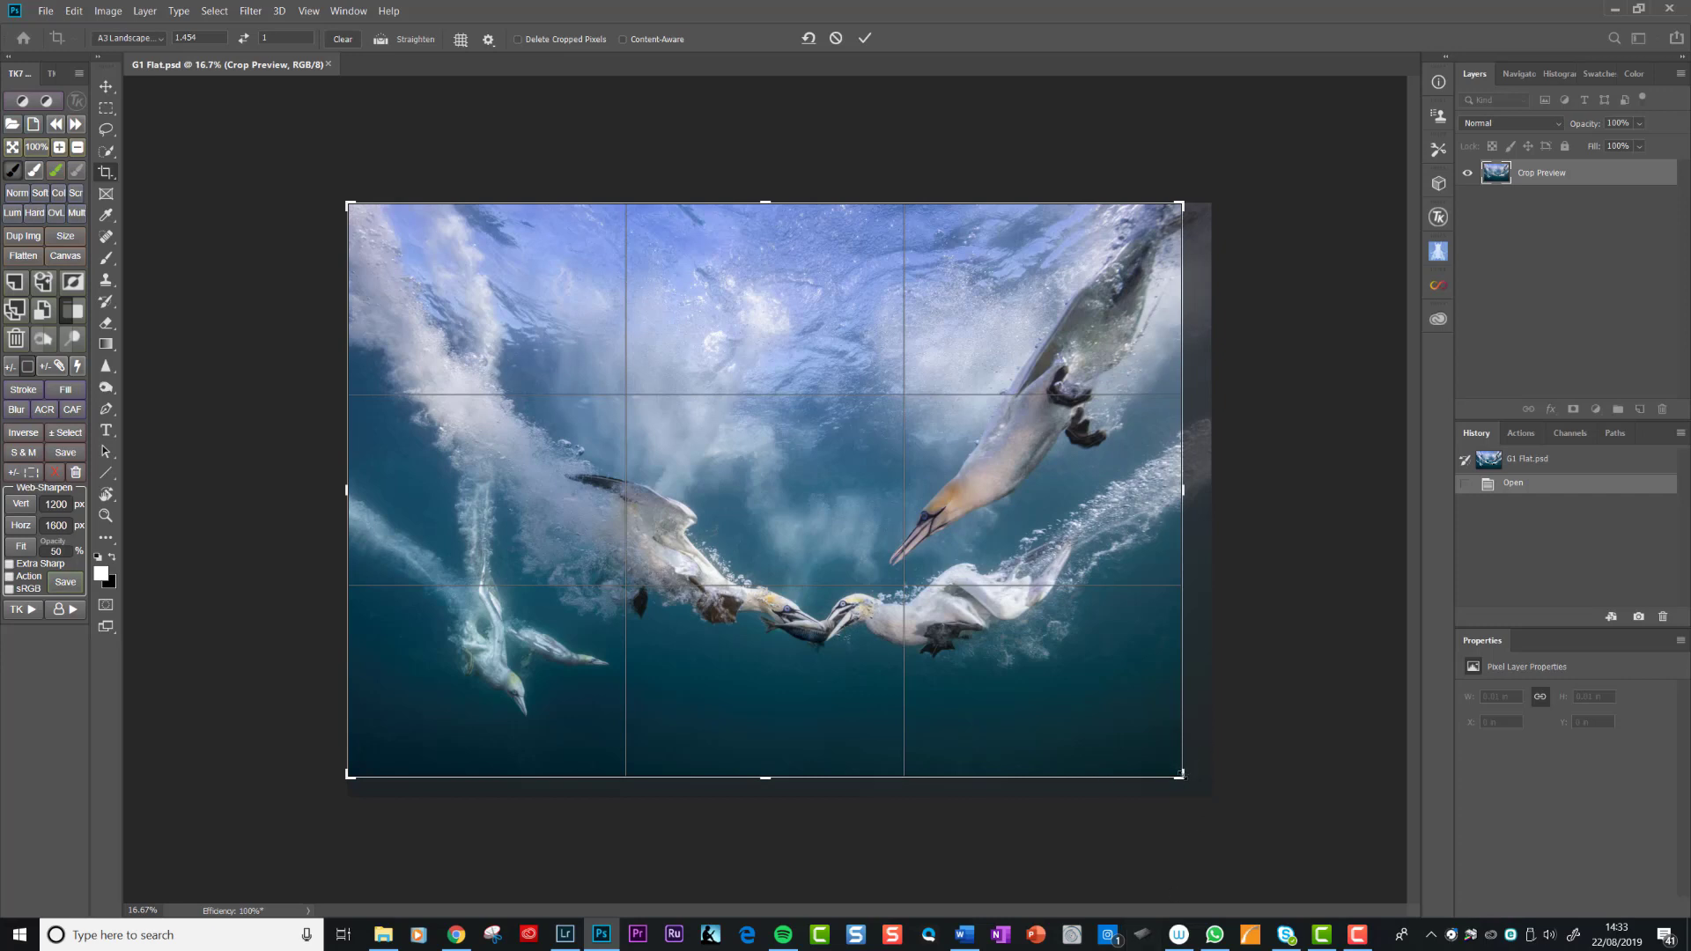
pyautogui.moveTo(1181, 774); pyautogui.dragTo(1196, 785)
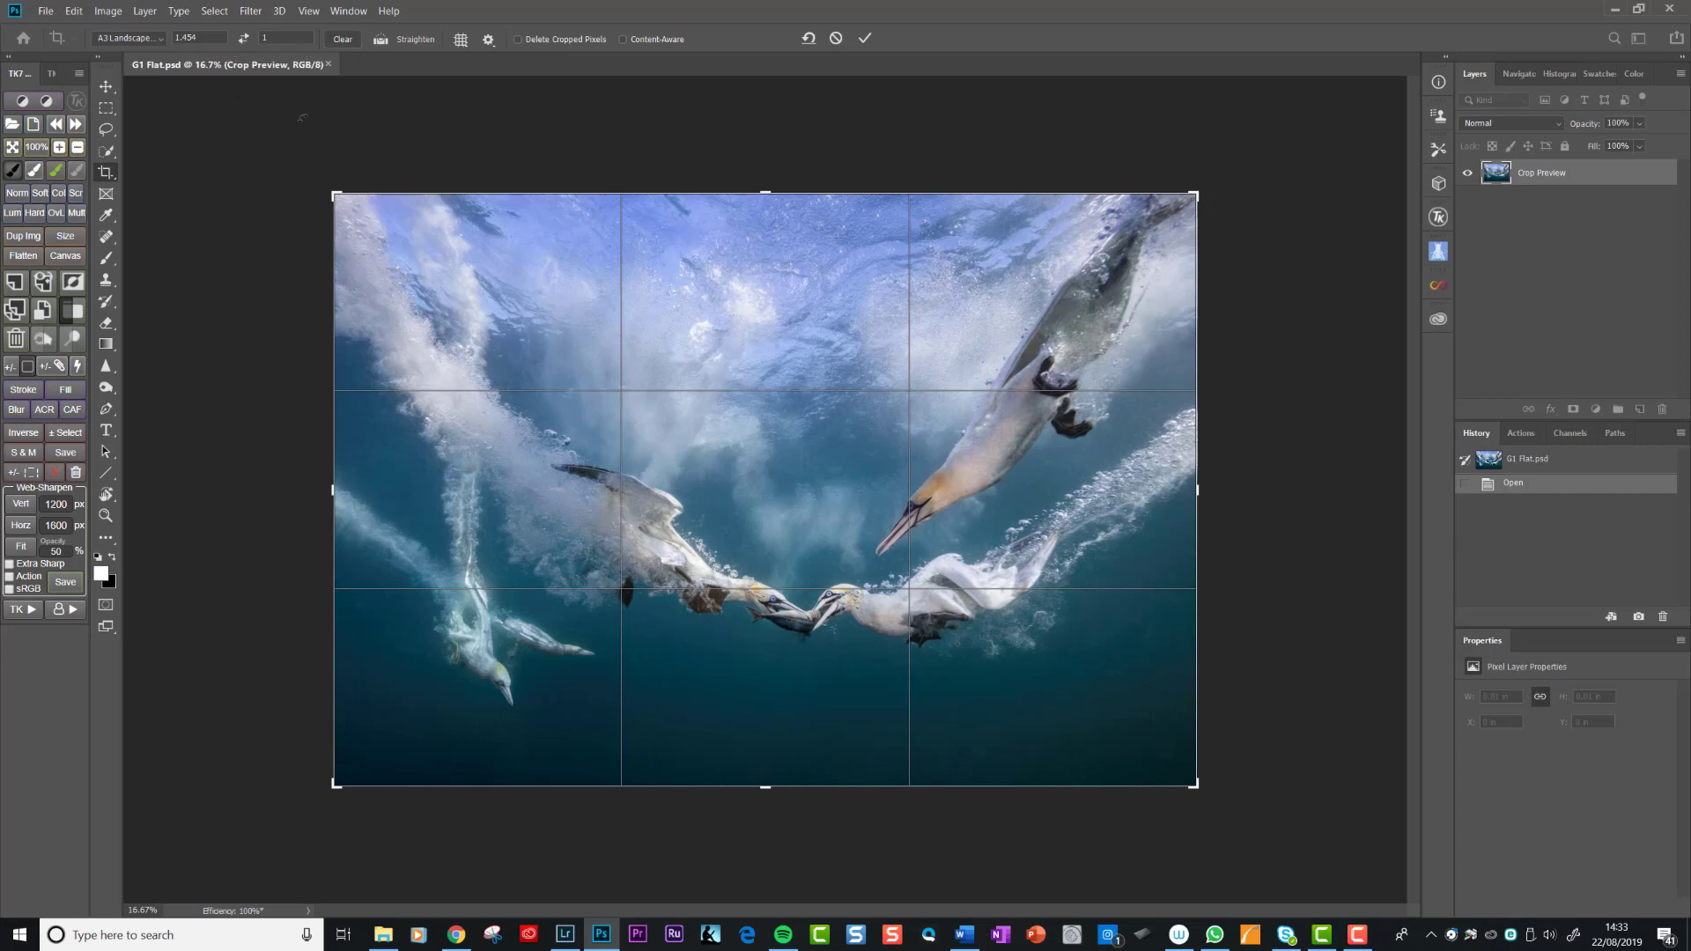
pyautogui.click(835, 39)
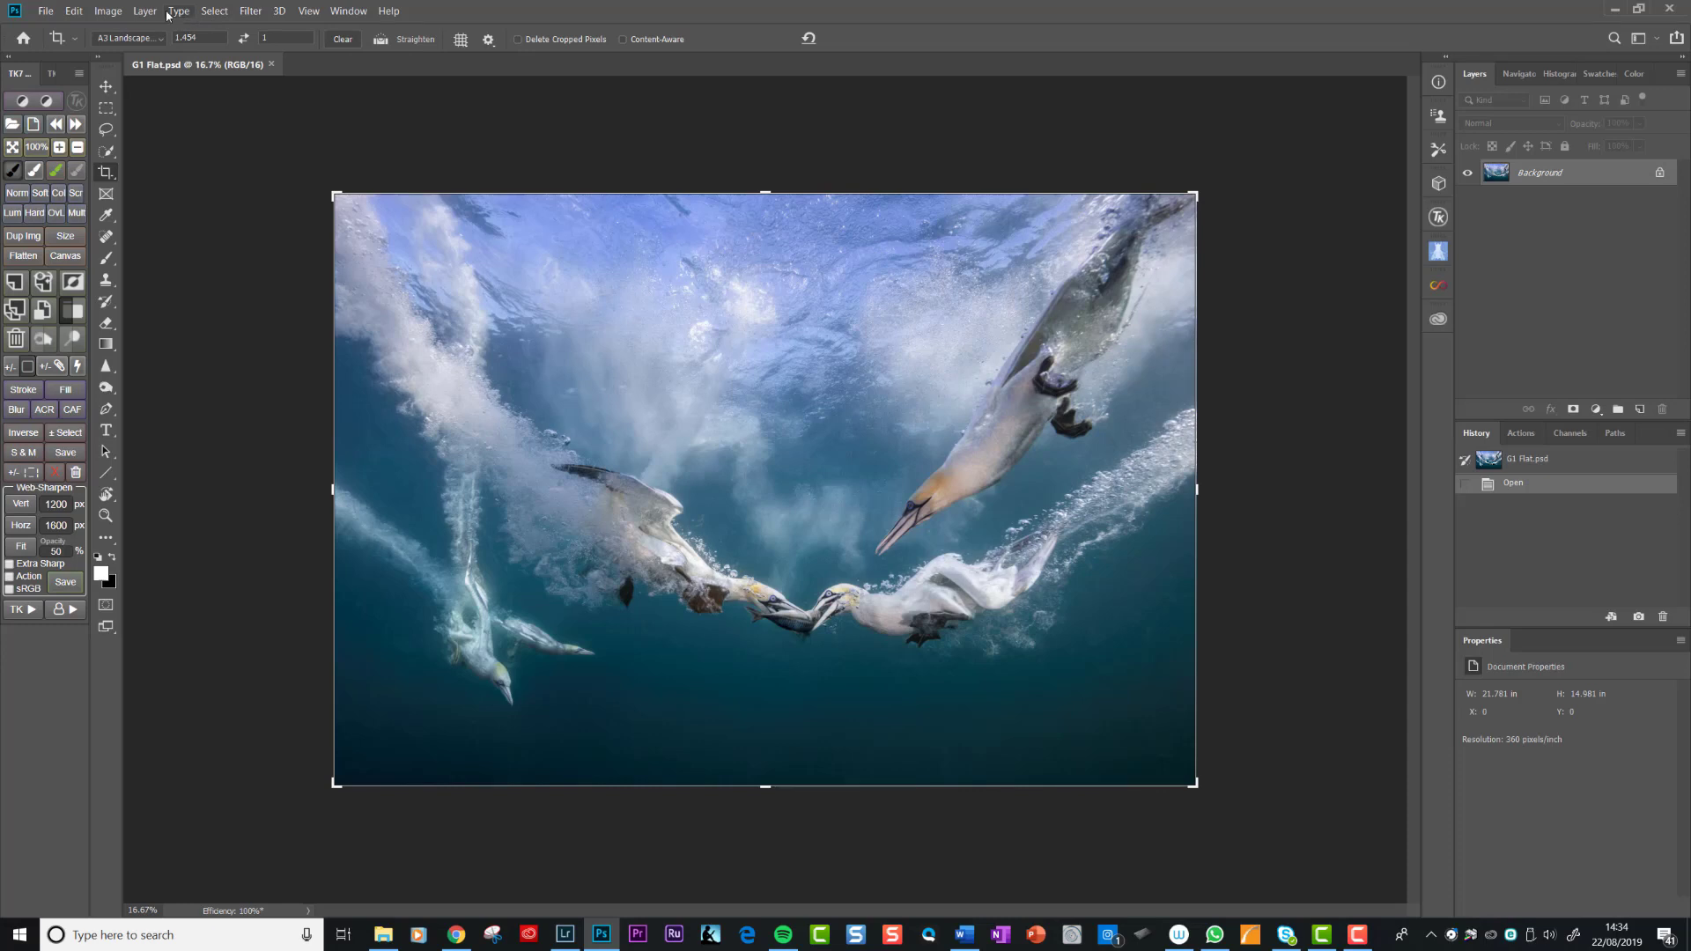
# - Set the image width to 384 mm without resampling, giving 518.649 pixels per inch
pyautogui.click(109, 11)
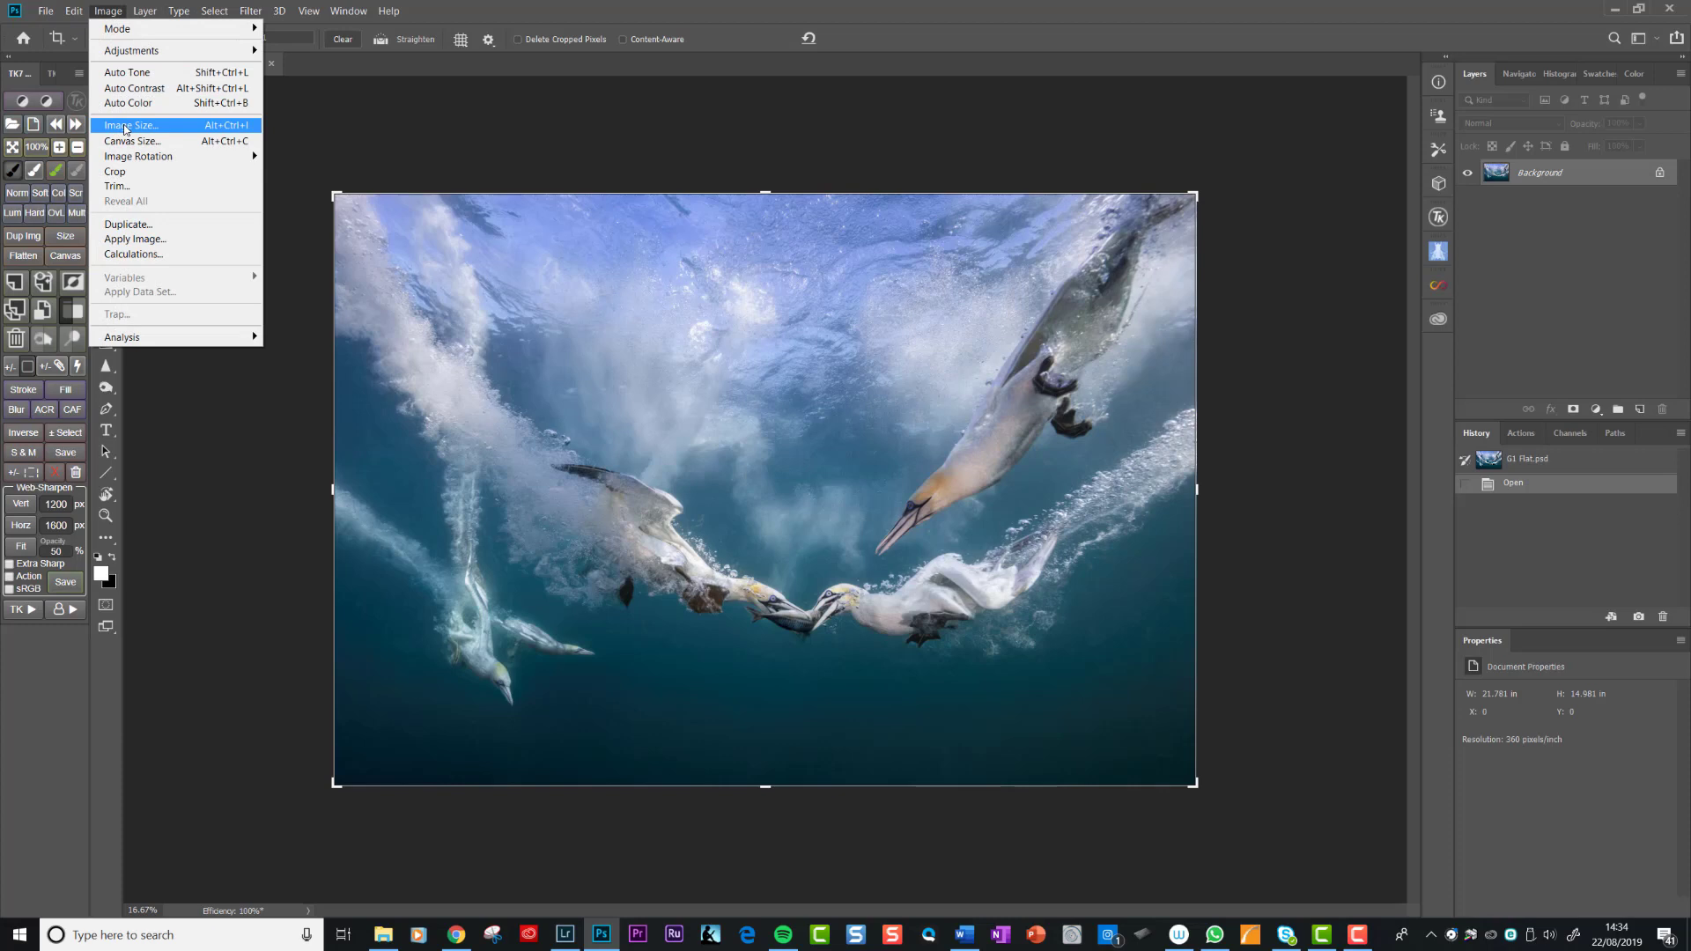
pyautogui.press('Escape')
pyautogui.press('h')
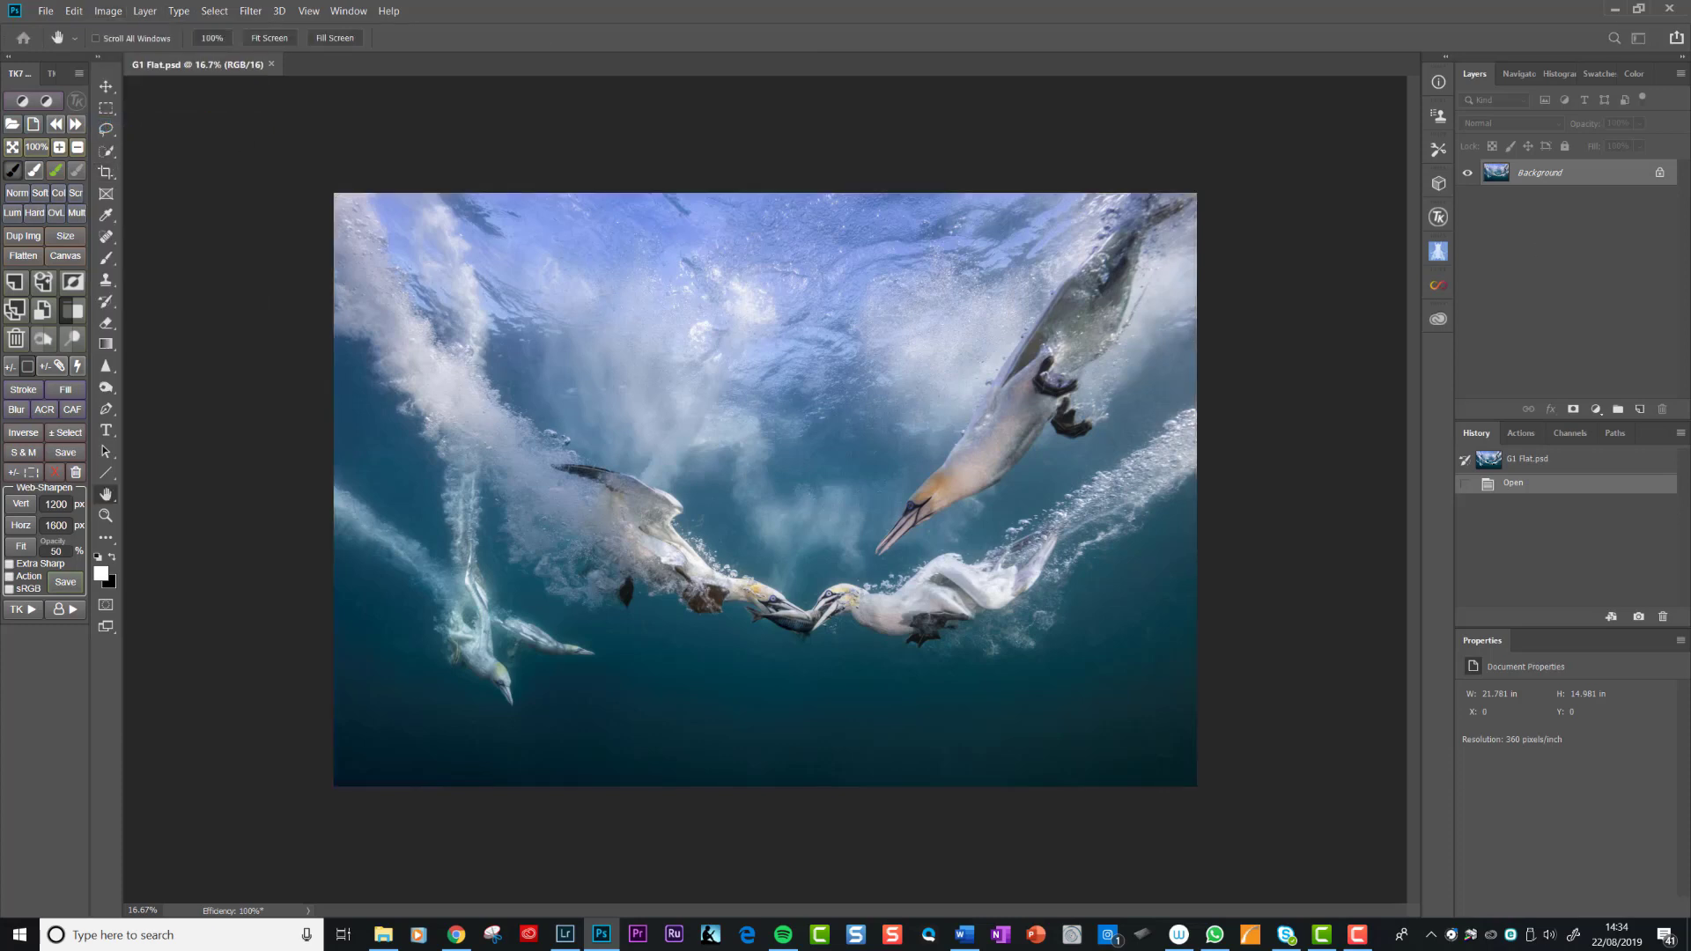
pyautogui.hotkey('ctrl', 'alt', 'i')
pyautogui.moveTo(1541, 187); pyautogui.dragTo(804, 117)
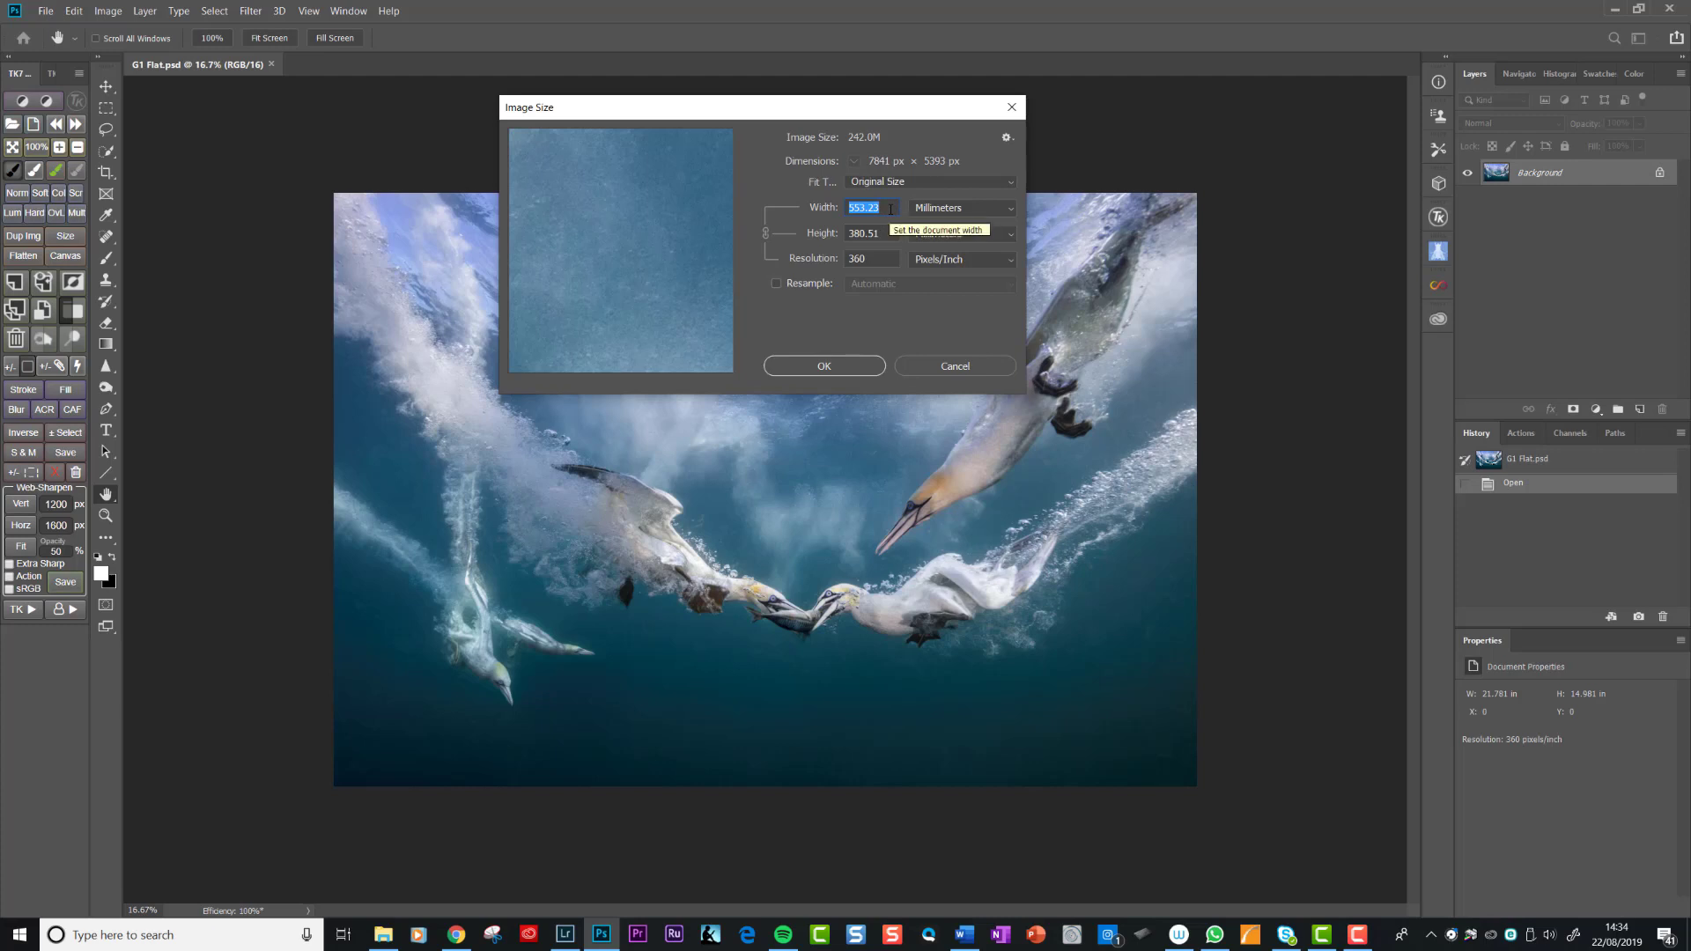
pyautogui.write('3')
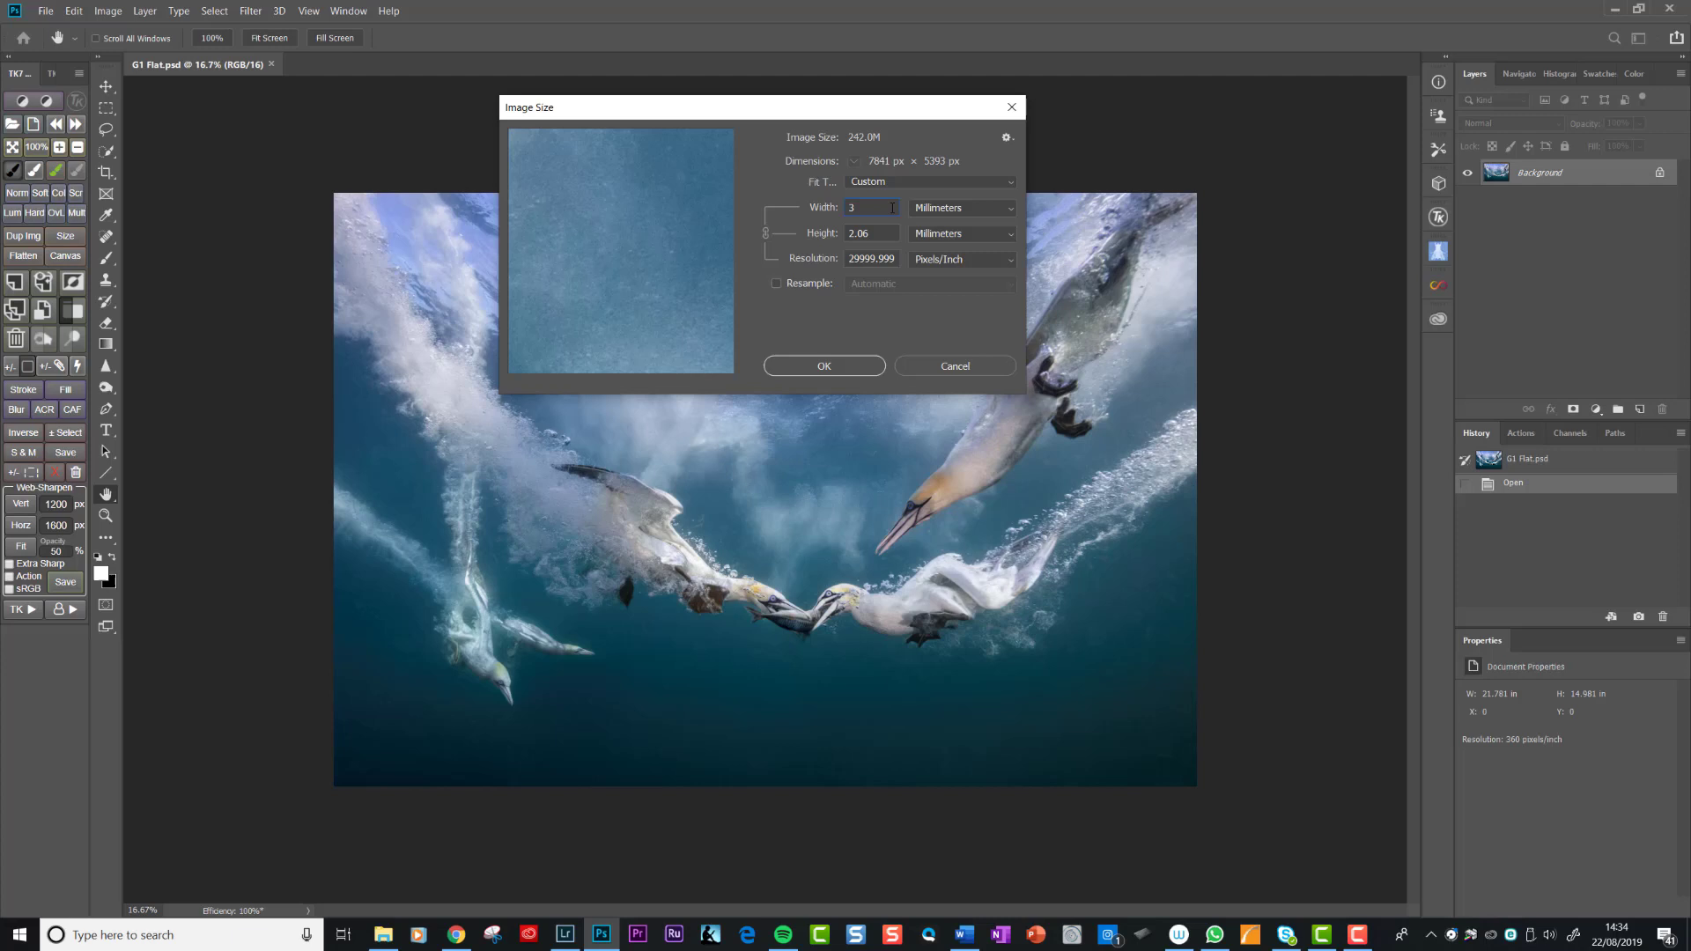
pyautogui.write('84')
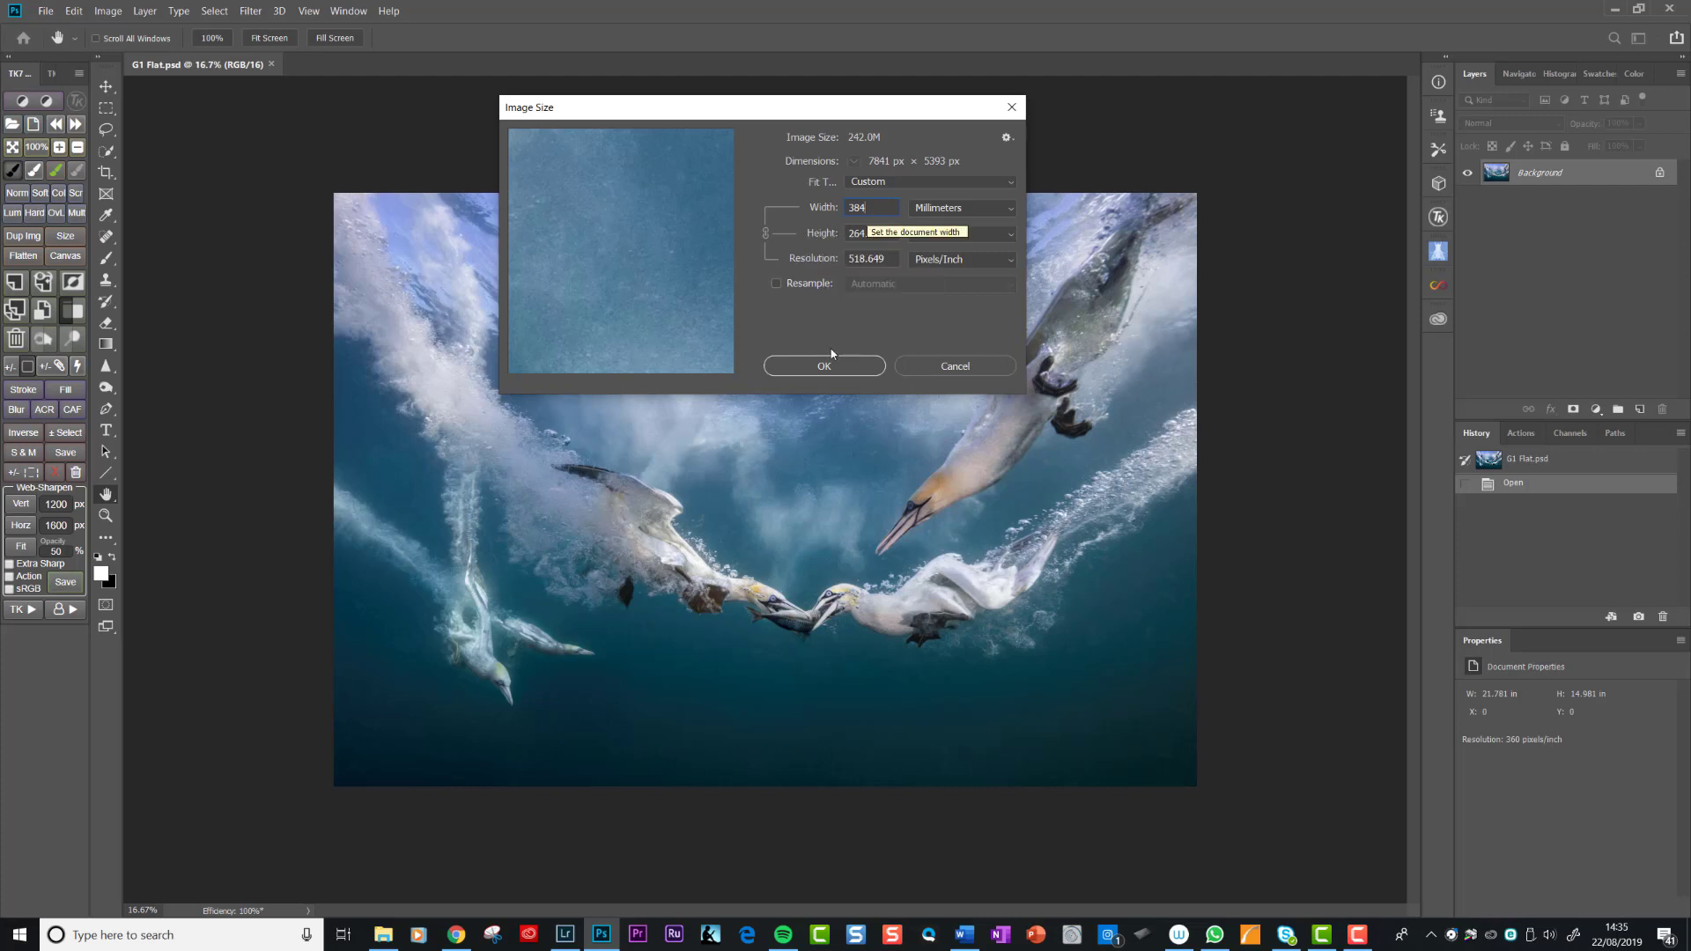
pyautogui.click(829, 360)
pyautogui.press('c')
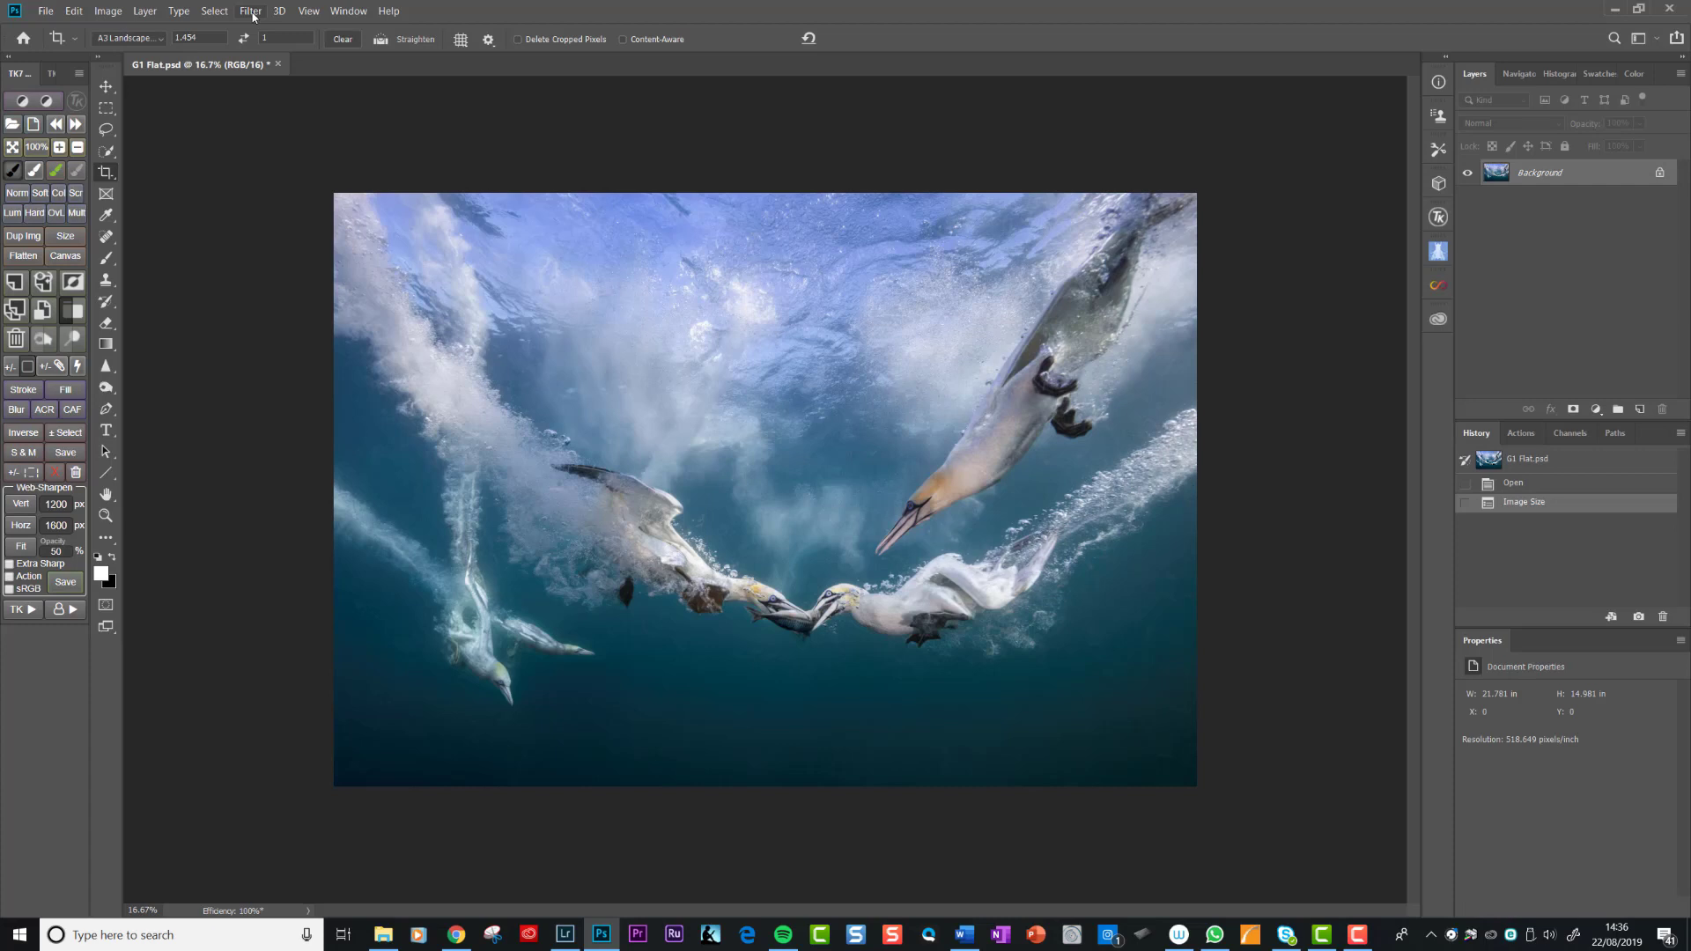
pyautogui.click(251, 13)
pyautogui.moveTo(313, 376)
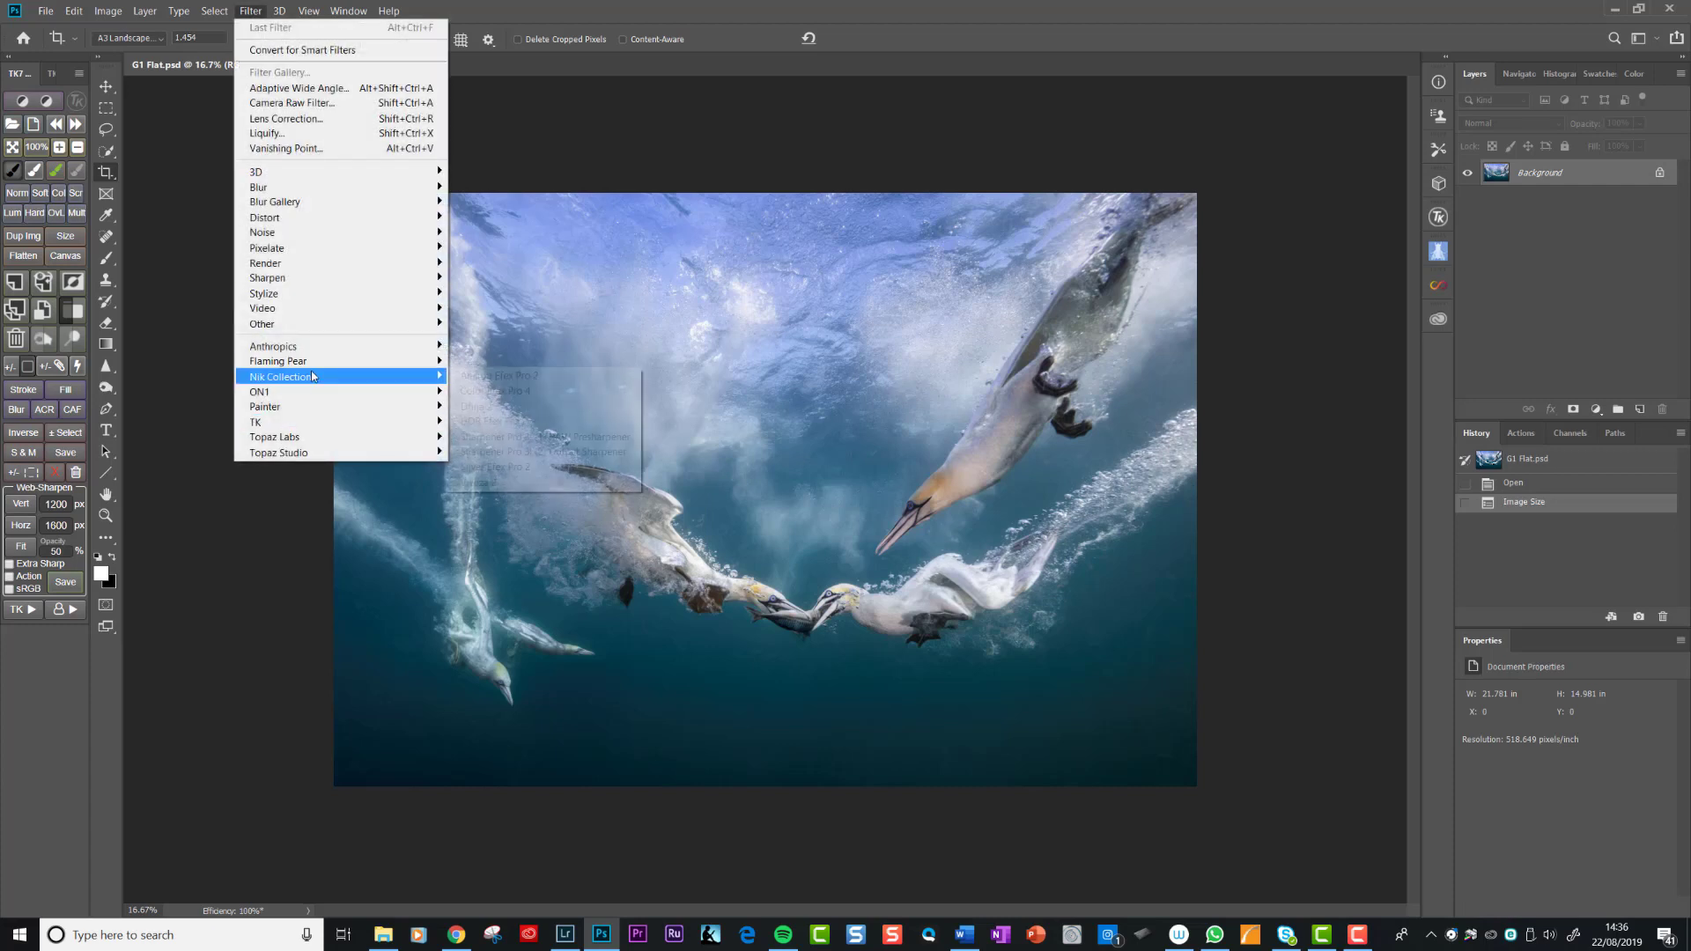
pyautogui.click(543, 453)
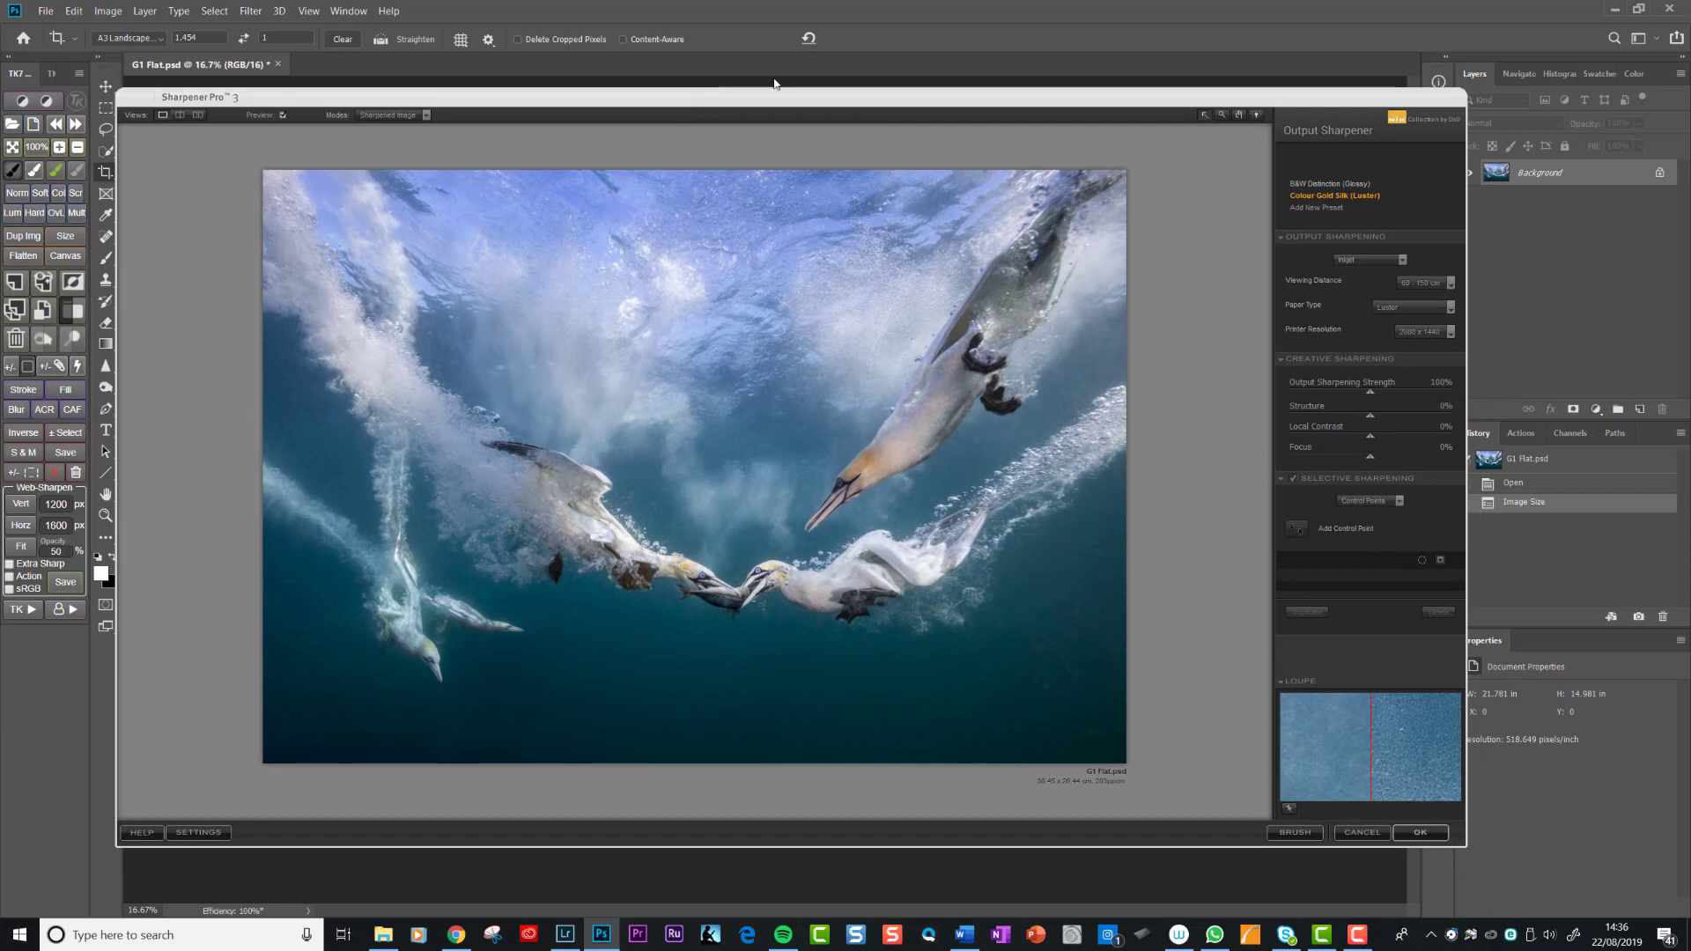
pyautogui.moveTo(1419, 199)
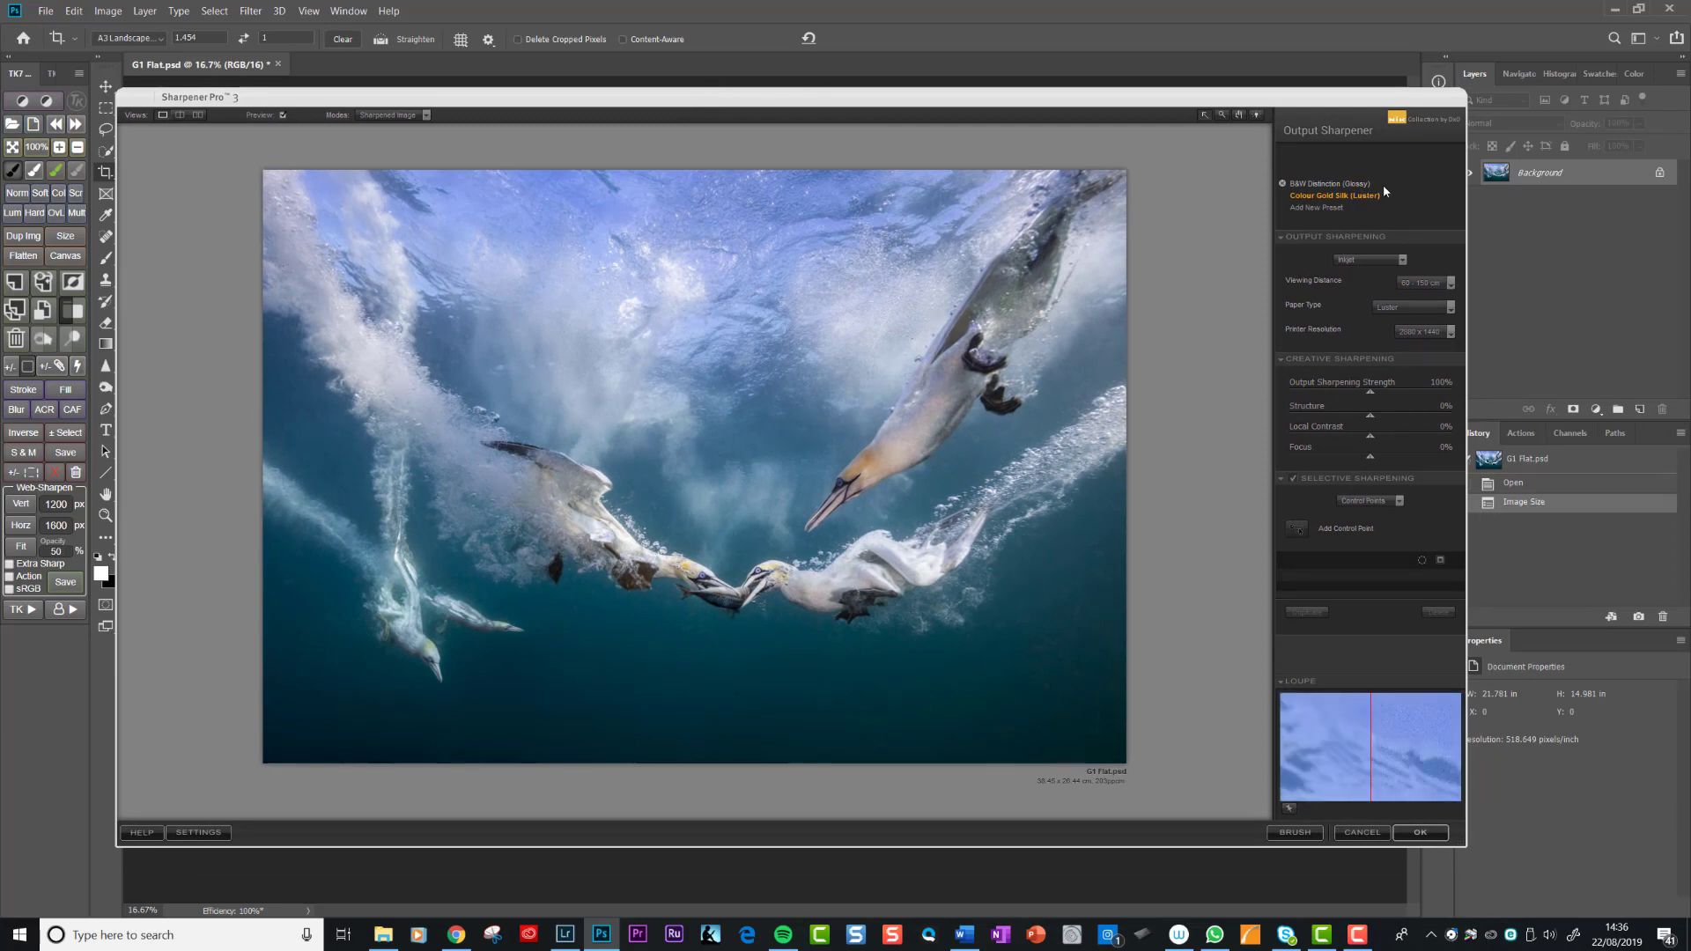
pyautogui.click(1404, 263)
pyautogui.click(1452, 290)
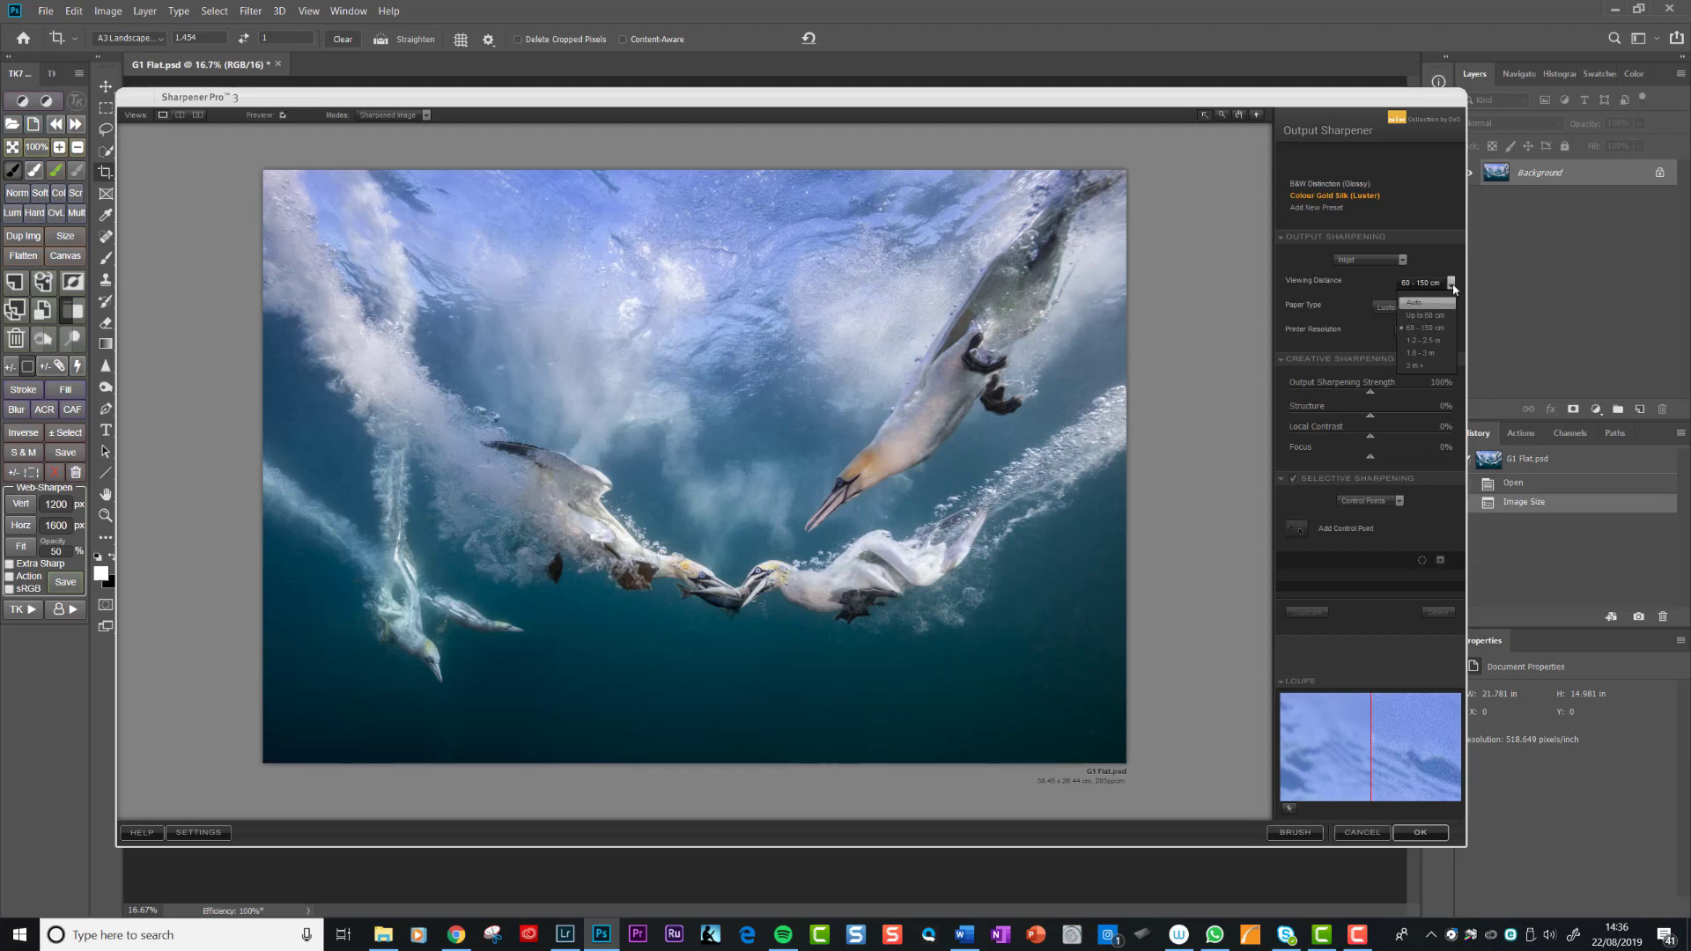
pyautogui.click(1452, 288)
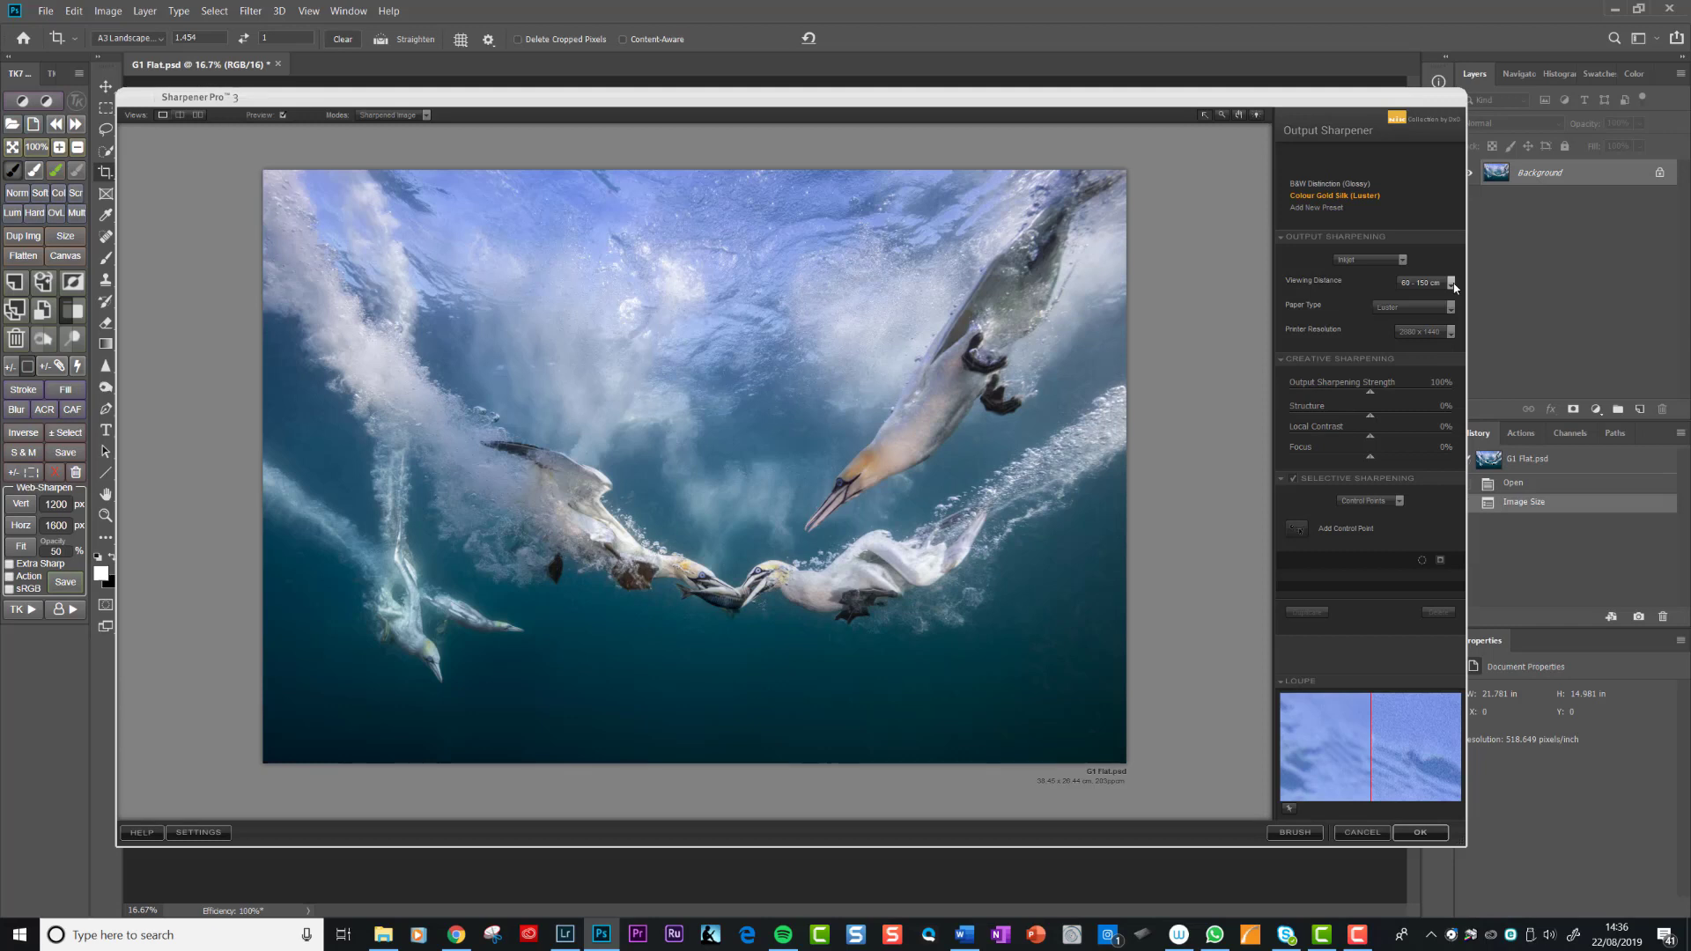
pyautogui.click(1452, 282)
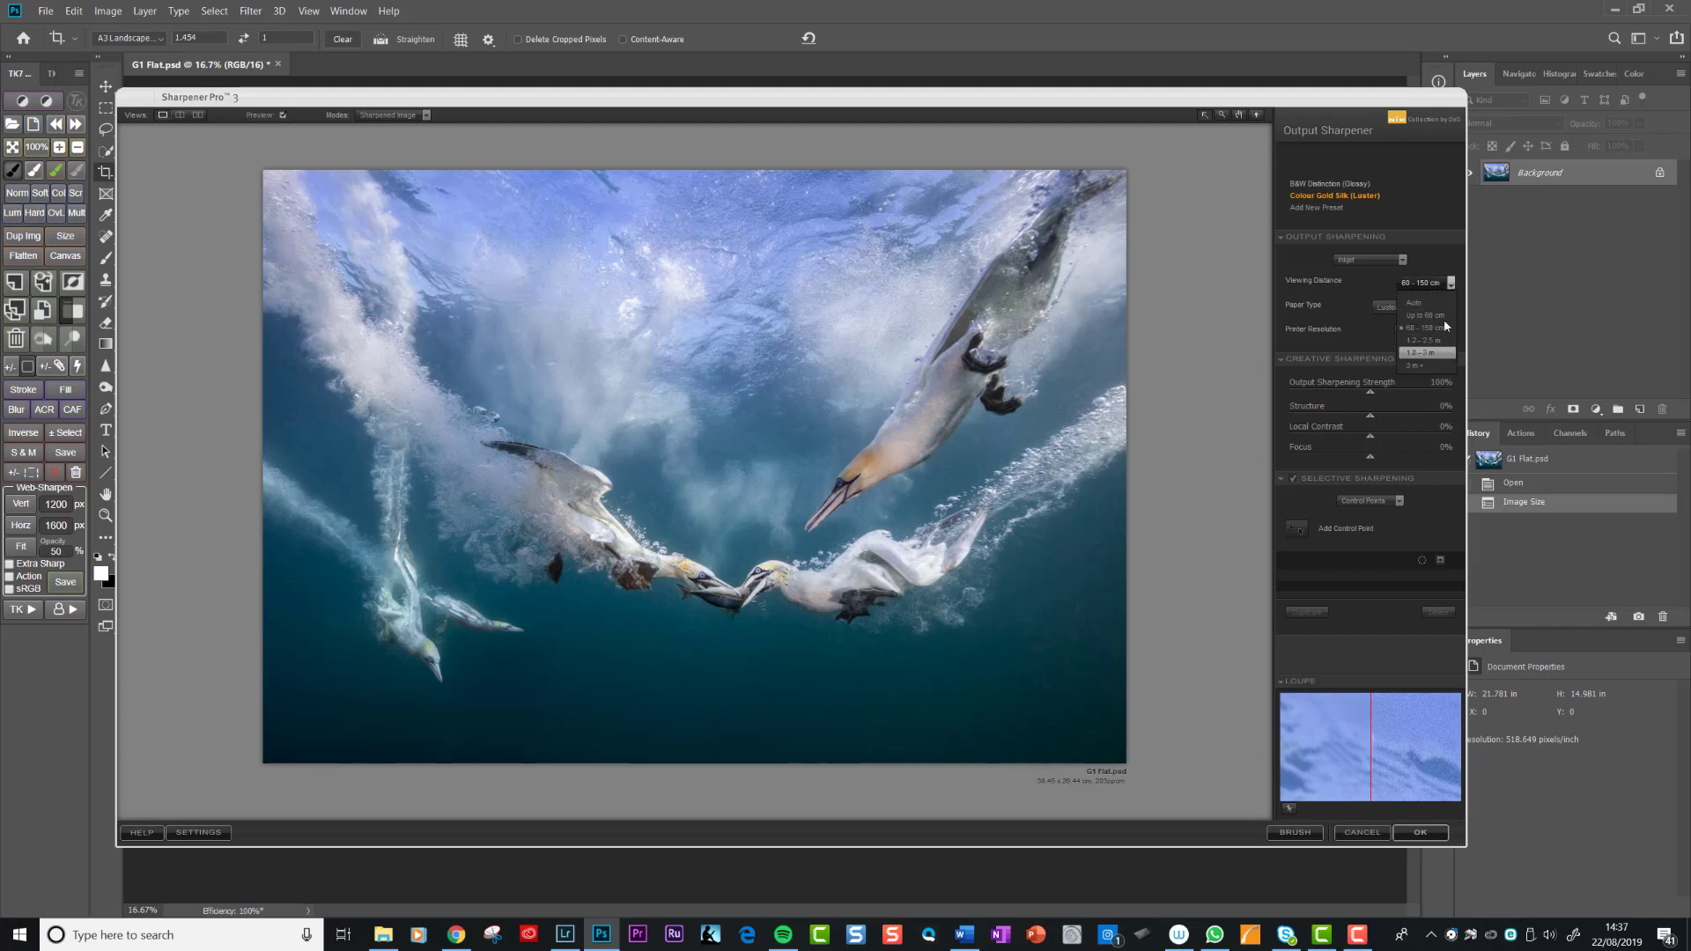
pyautogui.click(1452, 283)
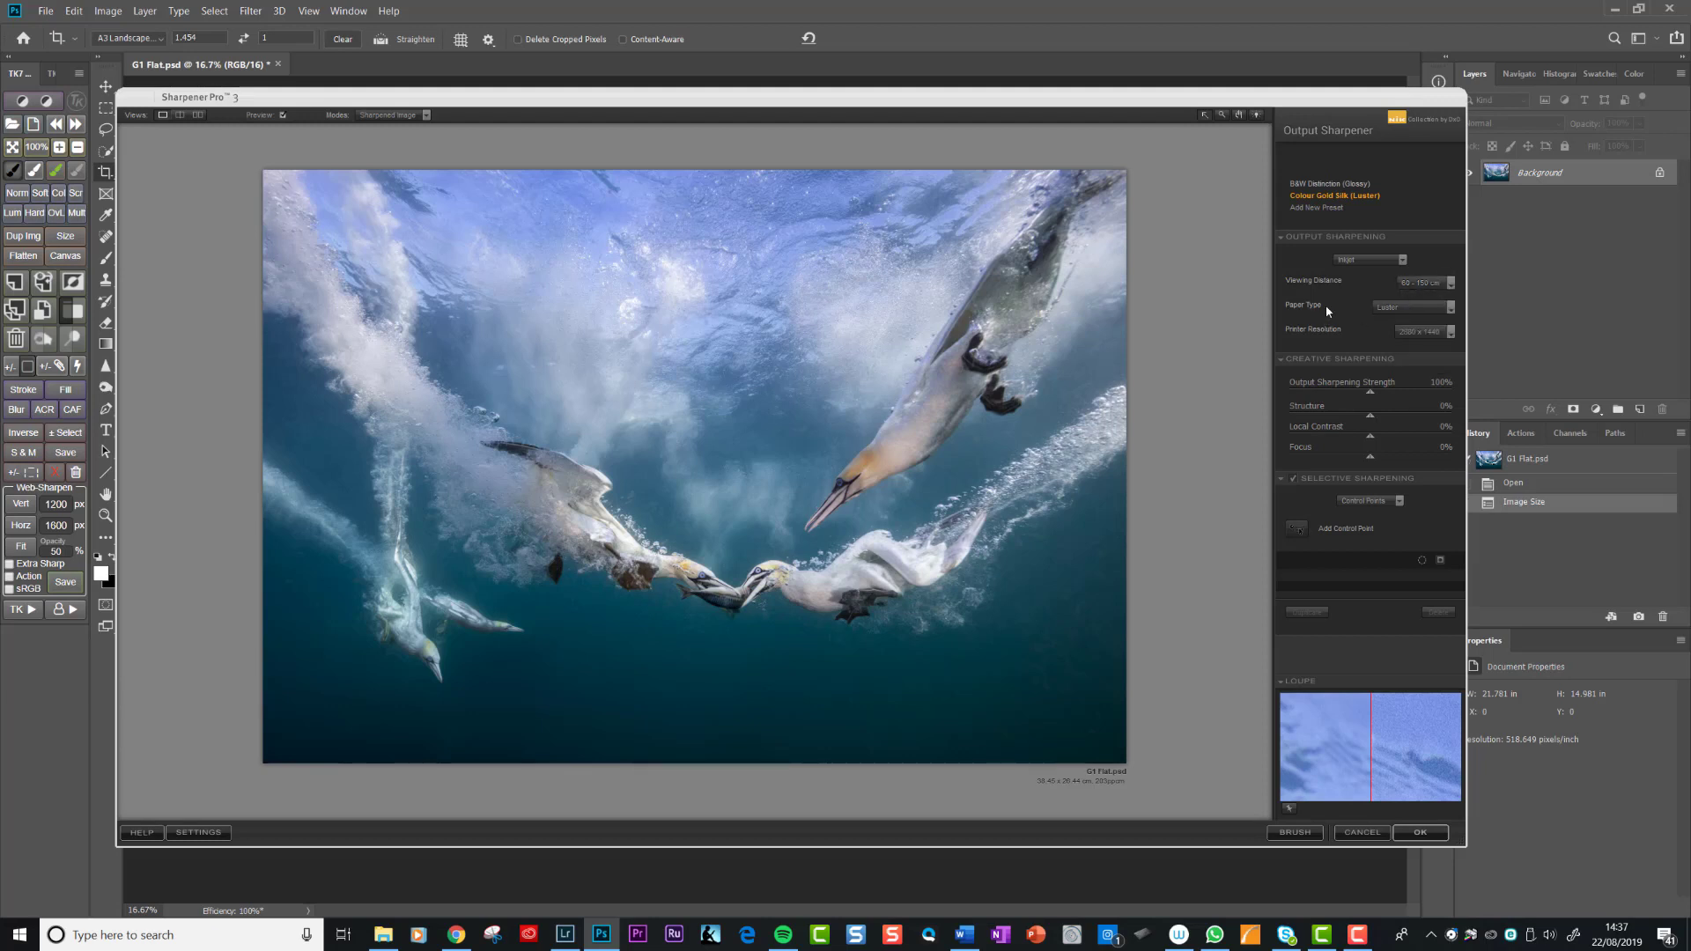
# - Review the Paper Type options and keep Luster for the inkjet output sharpening
pyautogui.click(1451, 312)
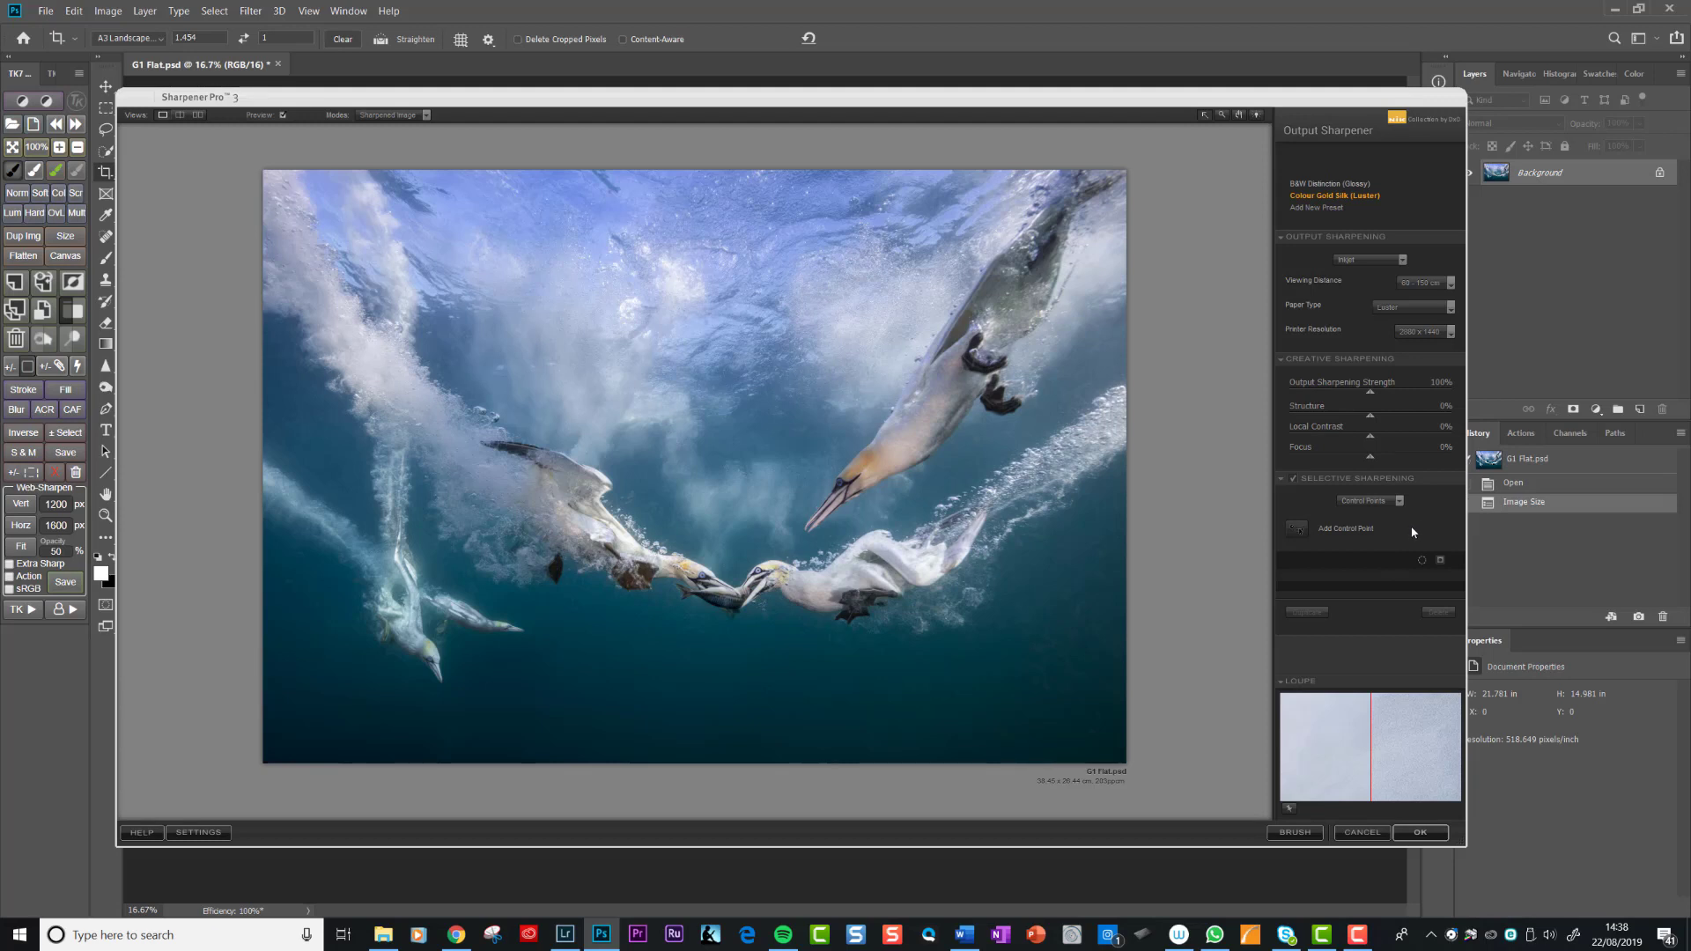
# - Apply the output sharpening, then compare the Sharpener Pro layer with the original, leaving it visible
pyautogui.click(1421, 834)
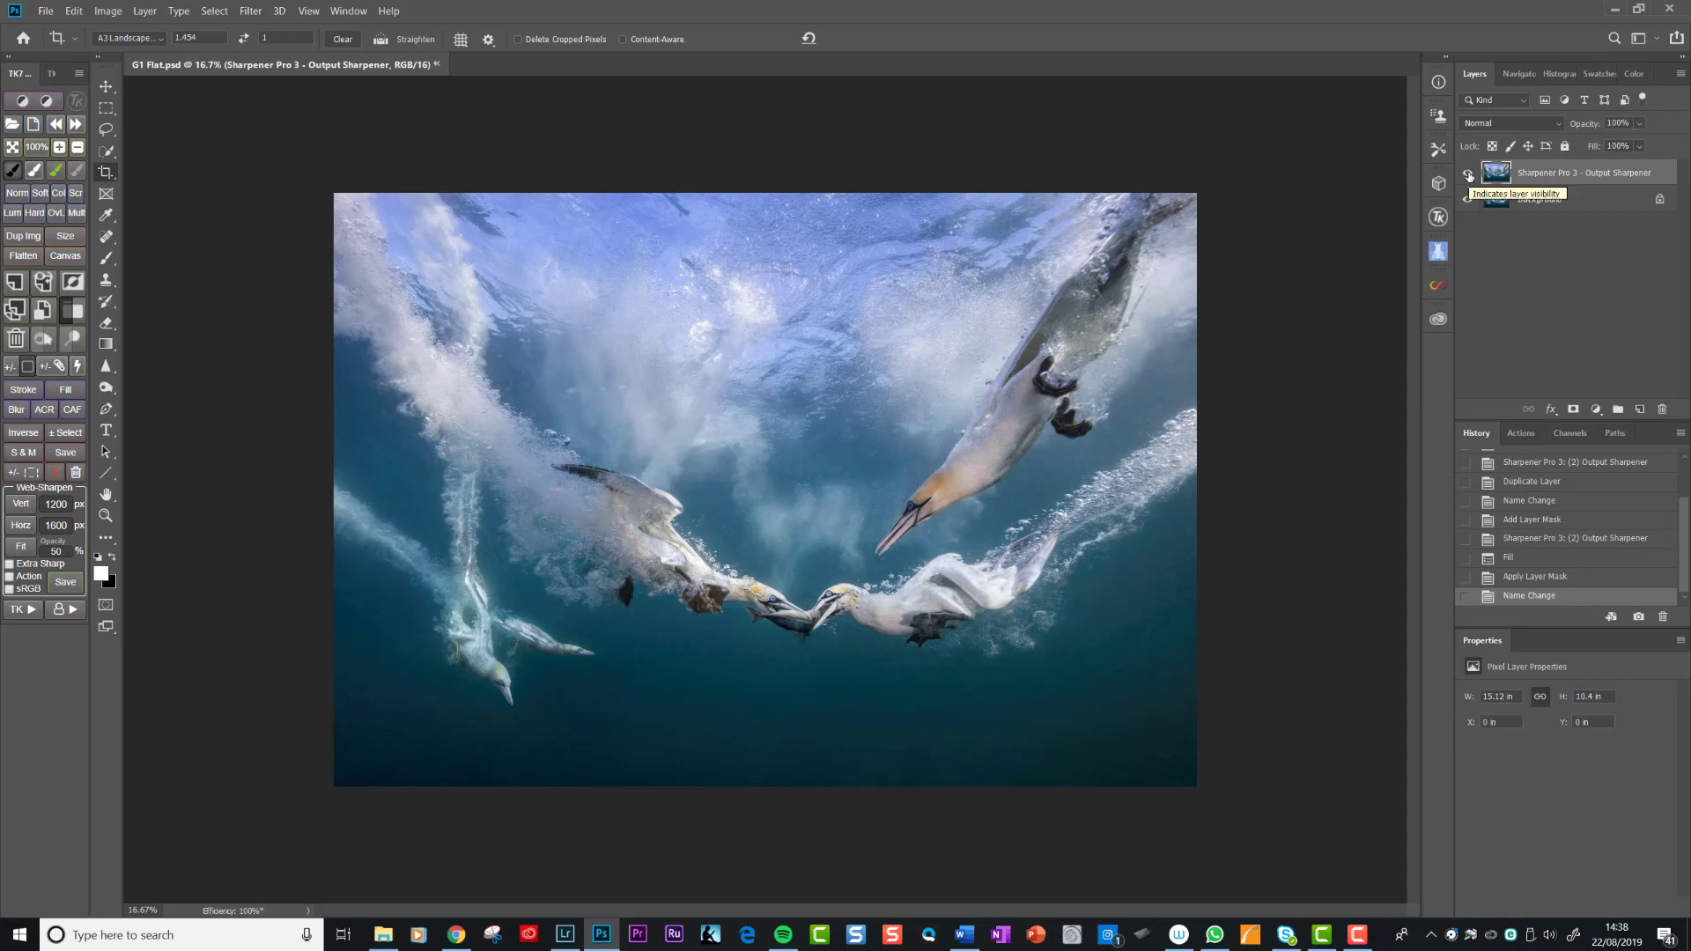
pyautogui.click(1468, 174)
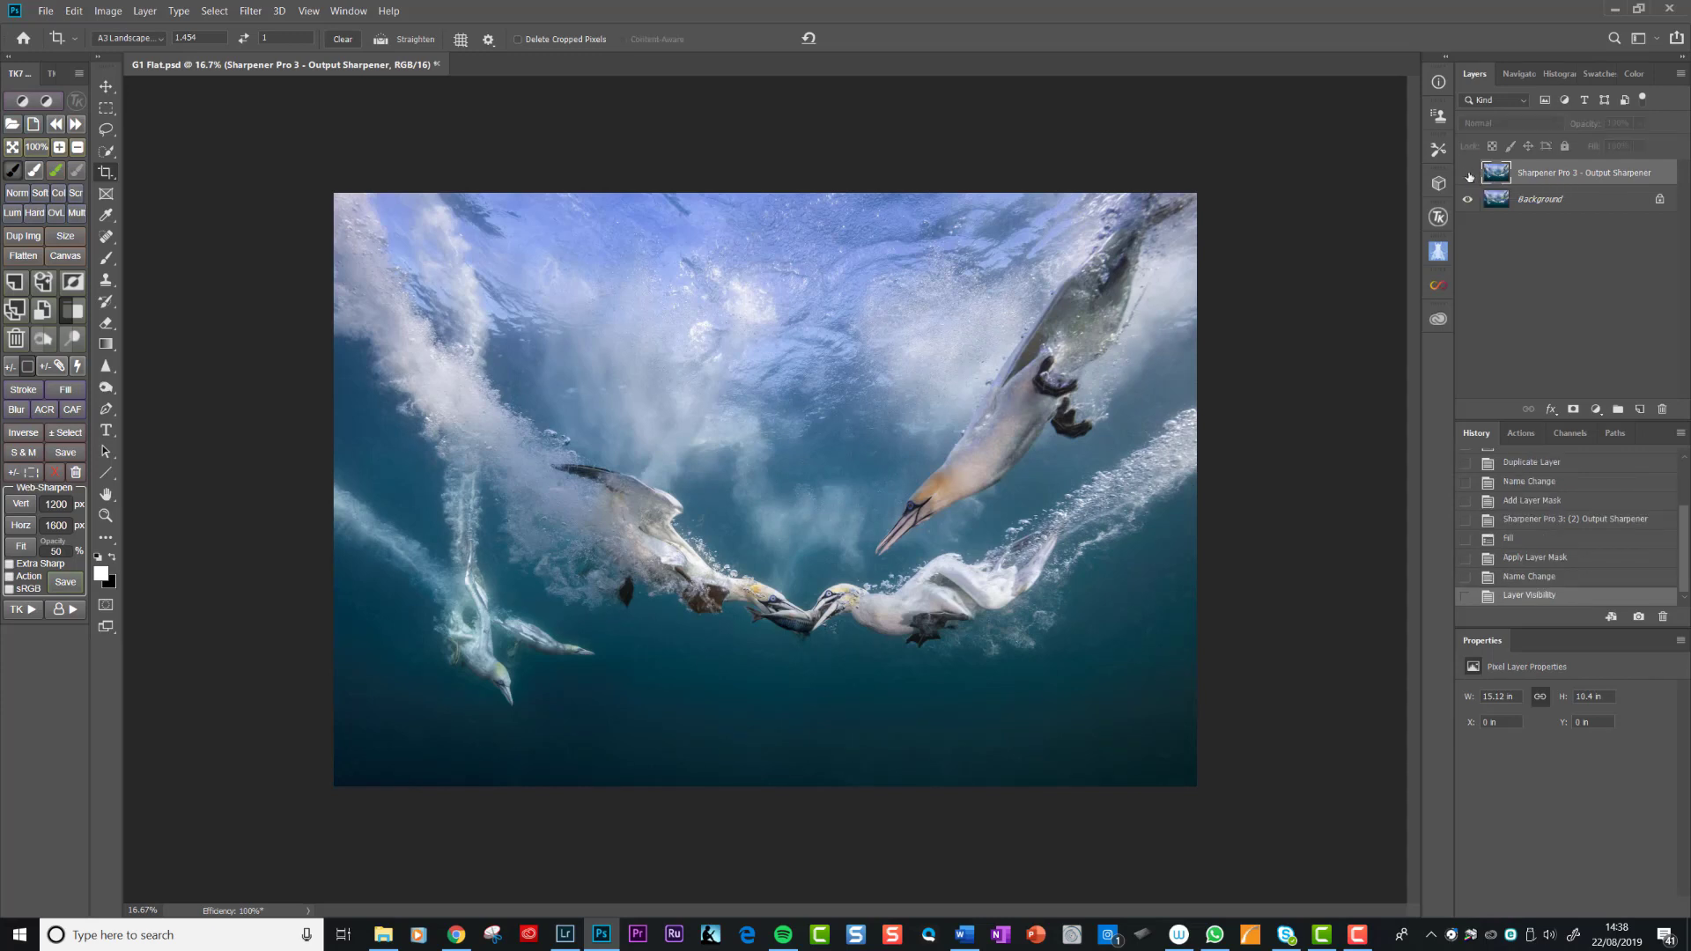
pyautogui.click(1468, 176)
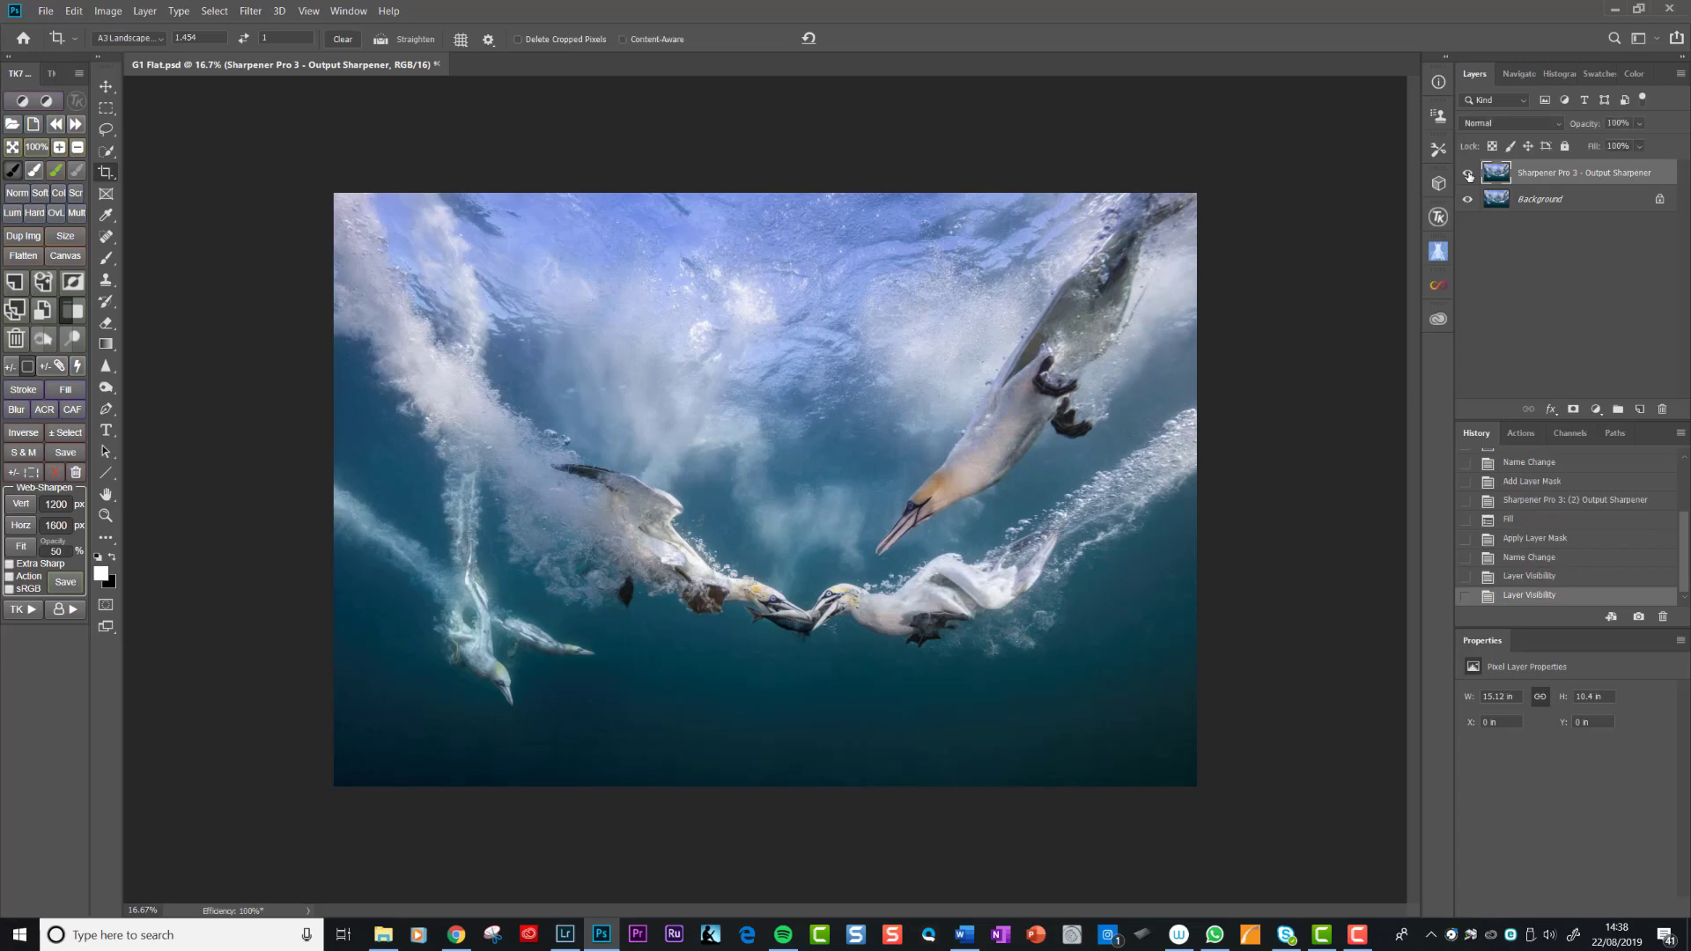
pyautogui.click(1468, 176)
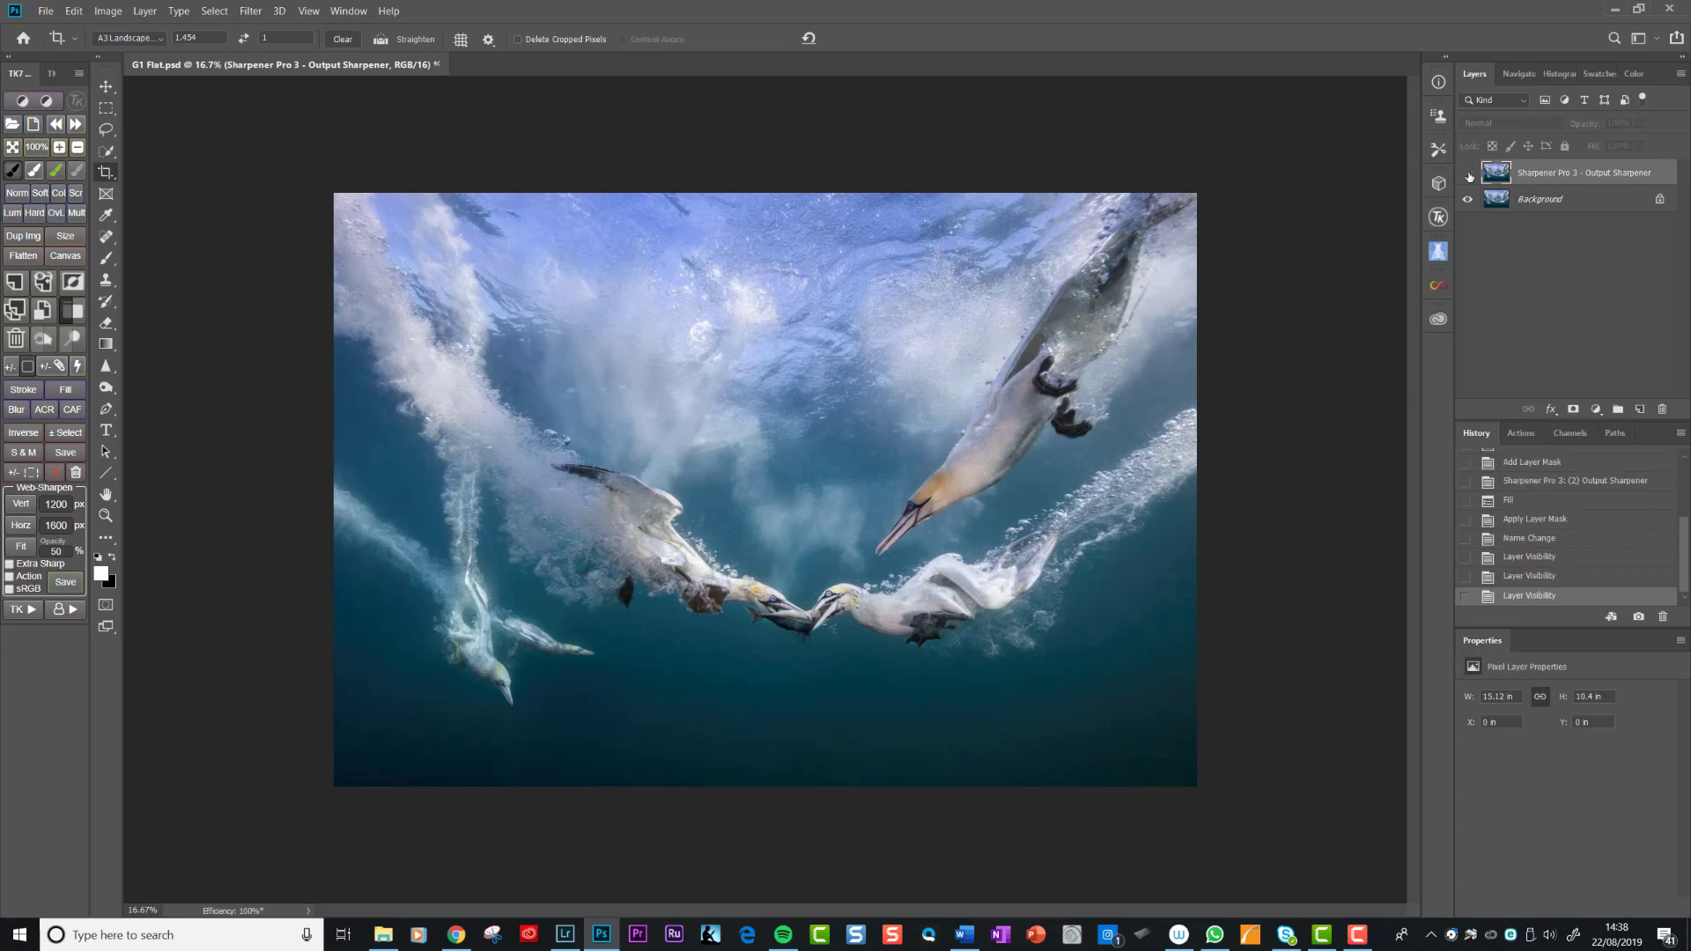
pyautogui.click(1468, 175)
pyautogui.click(1469, 175)
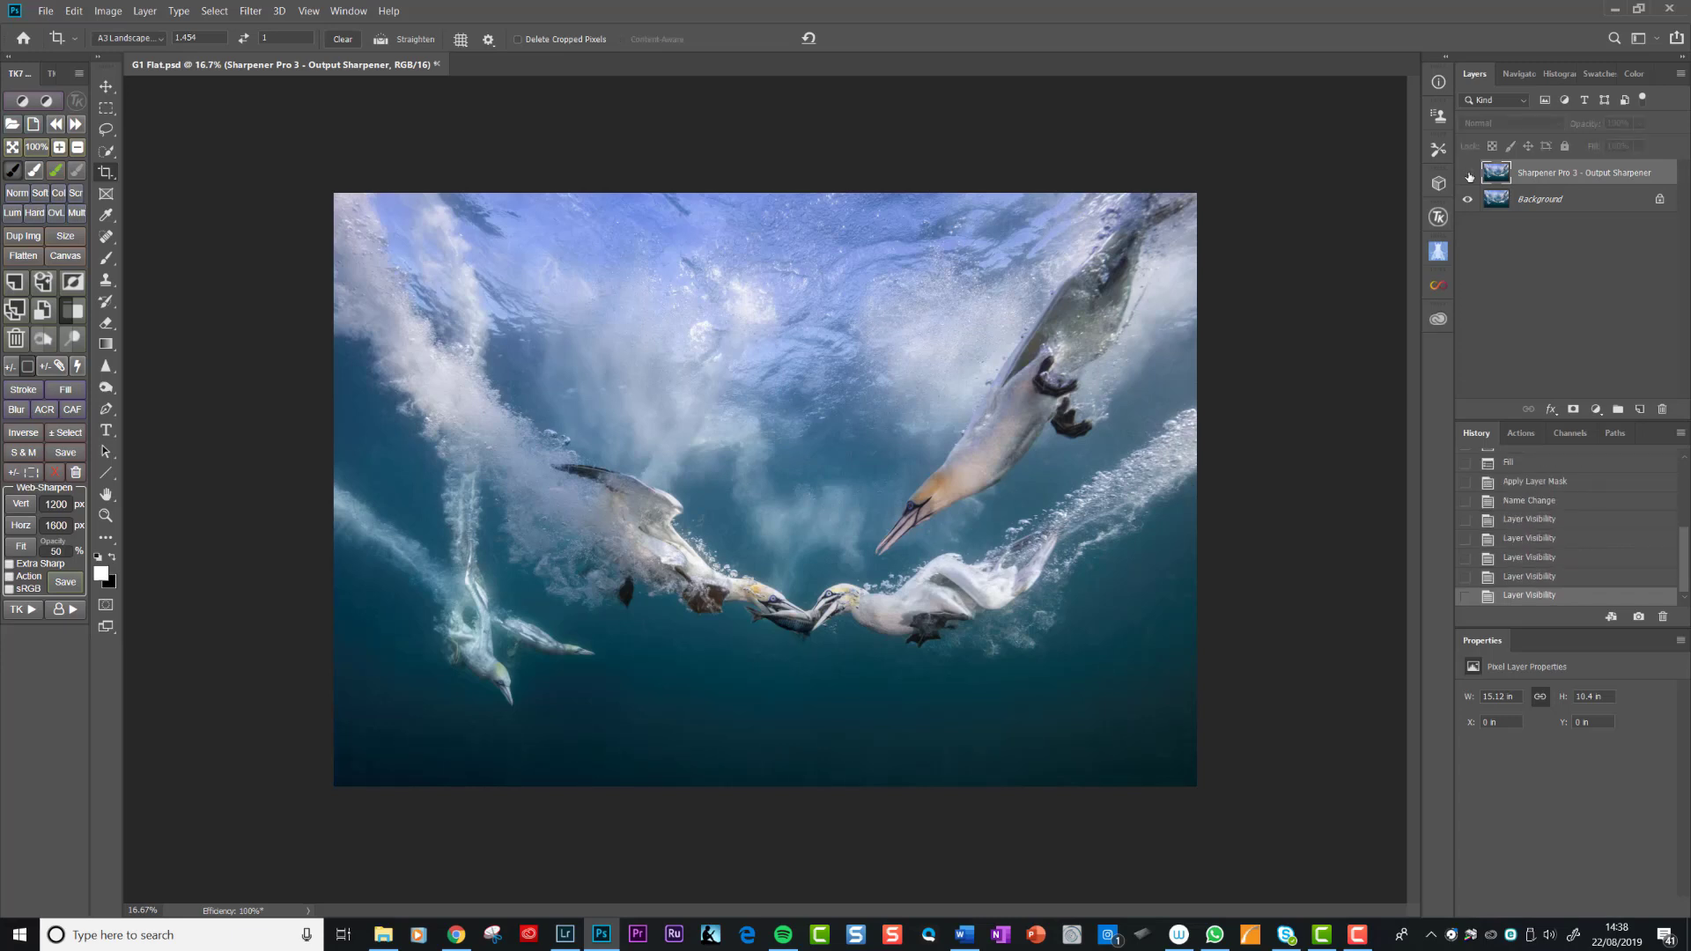
pyautogui.click(1468, 176)
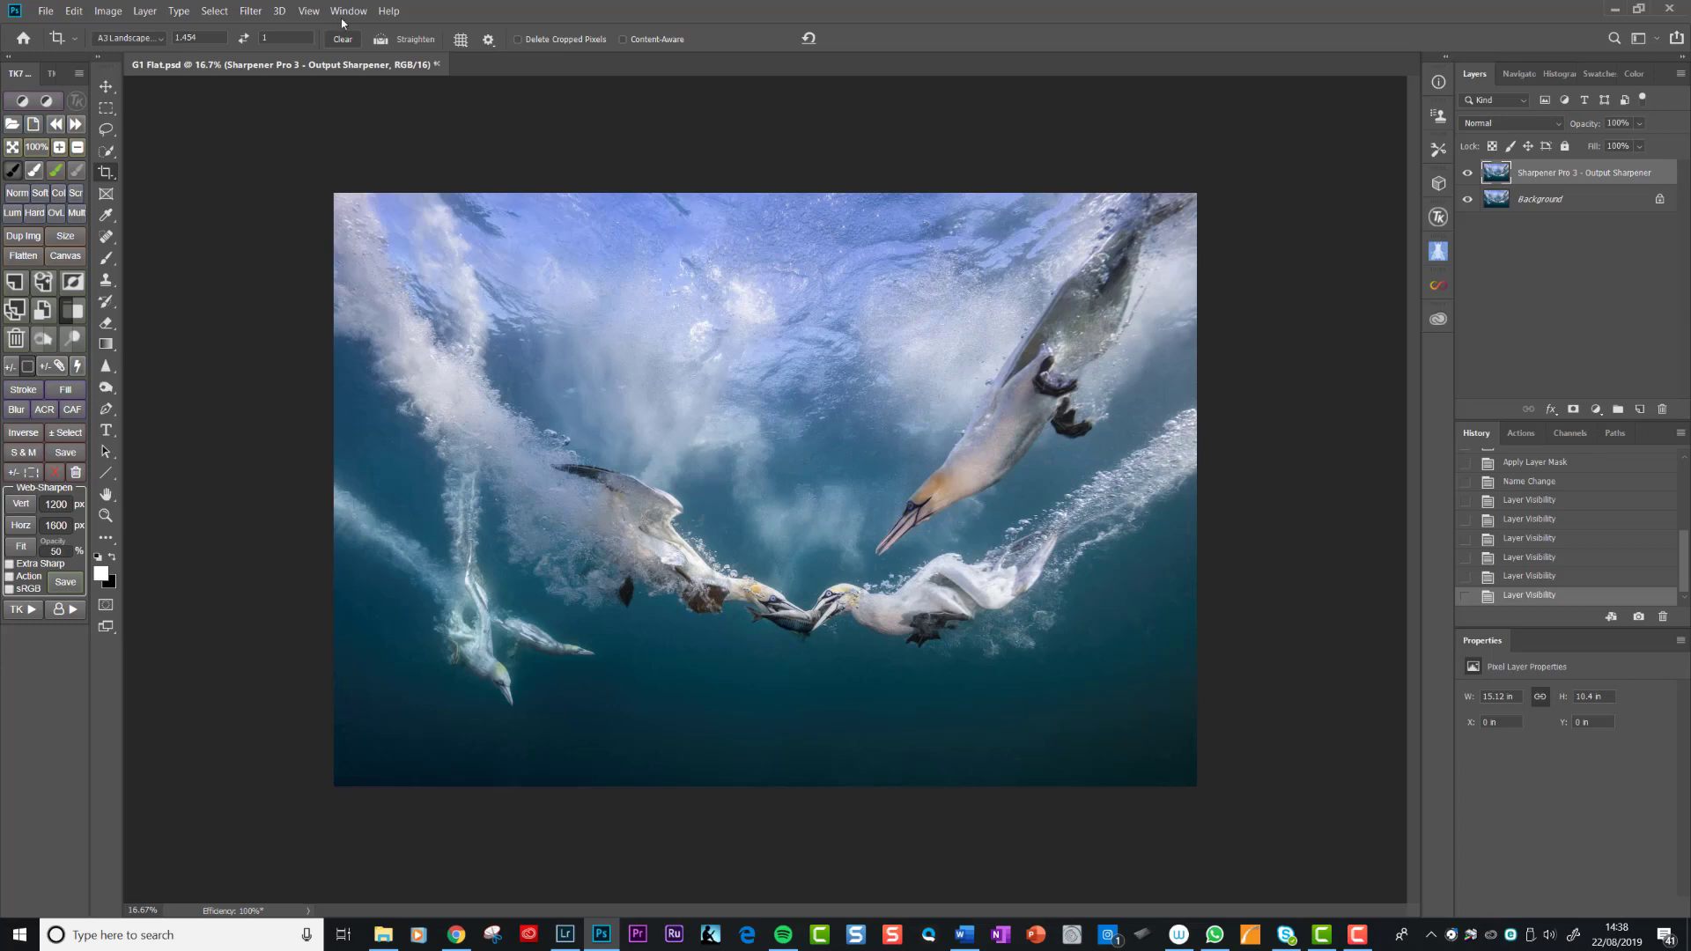
pyautogui.click(31, 257)
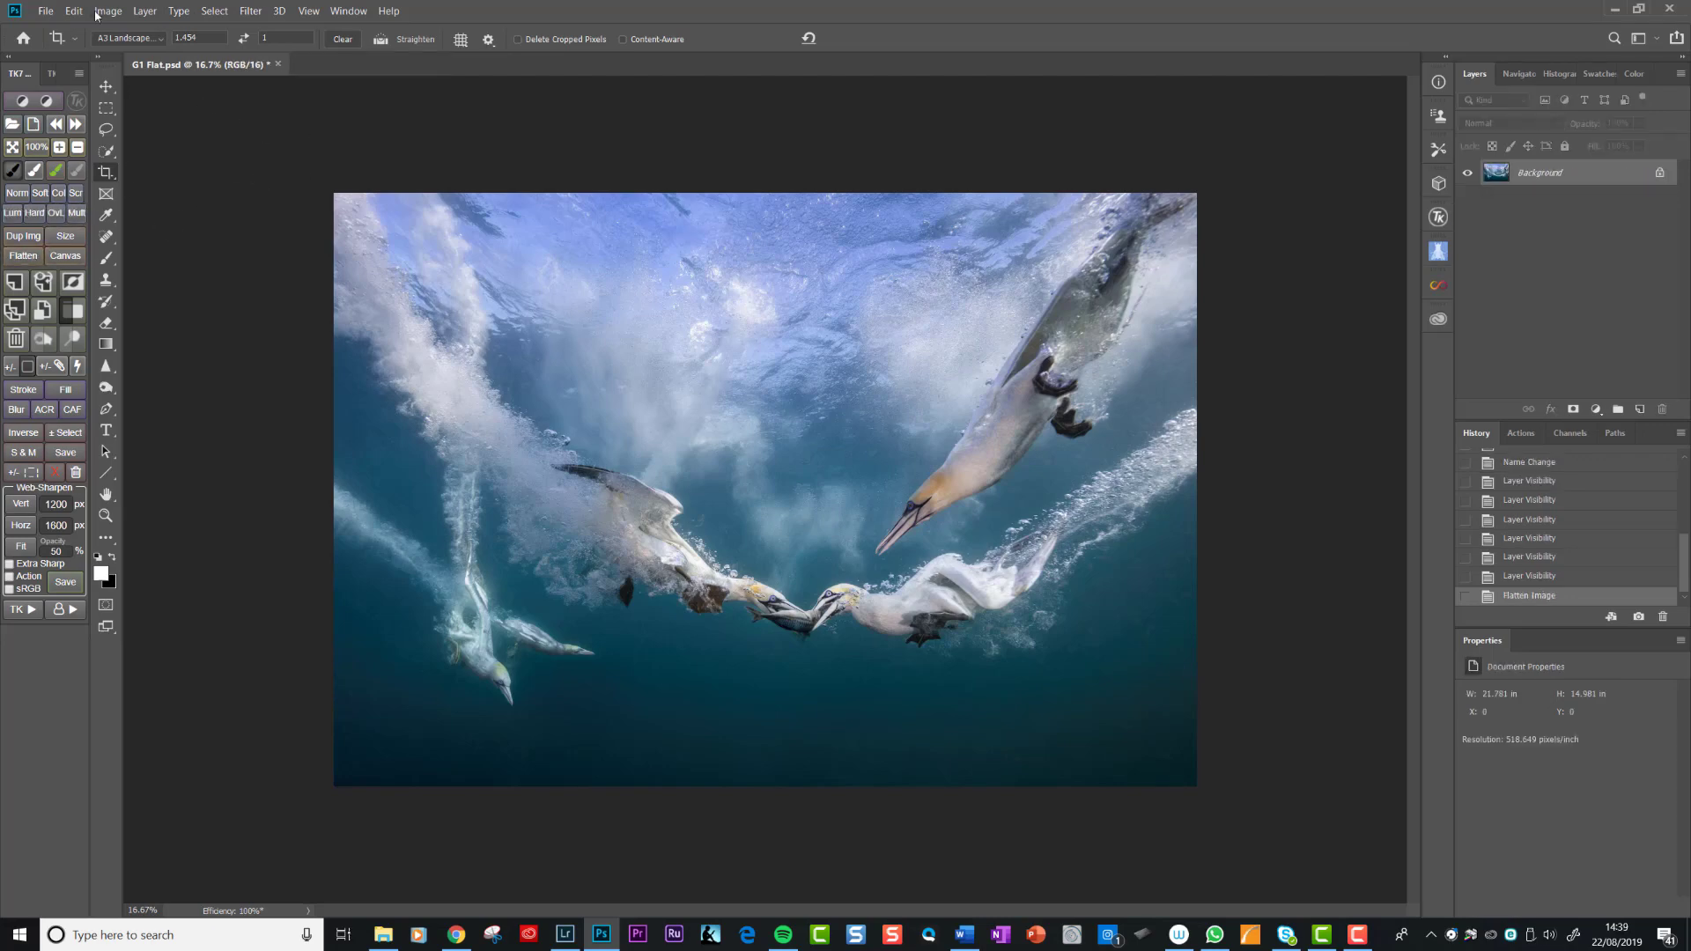
pyautogui.click(47, 11)
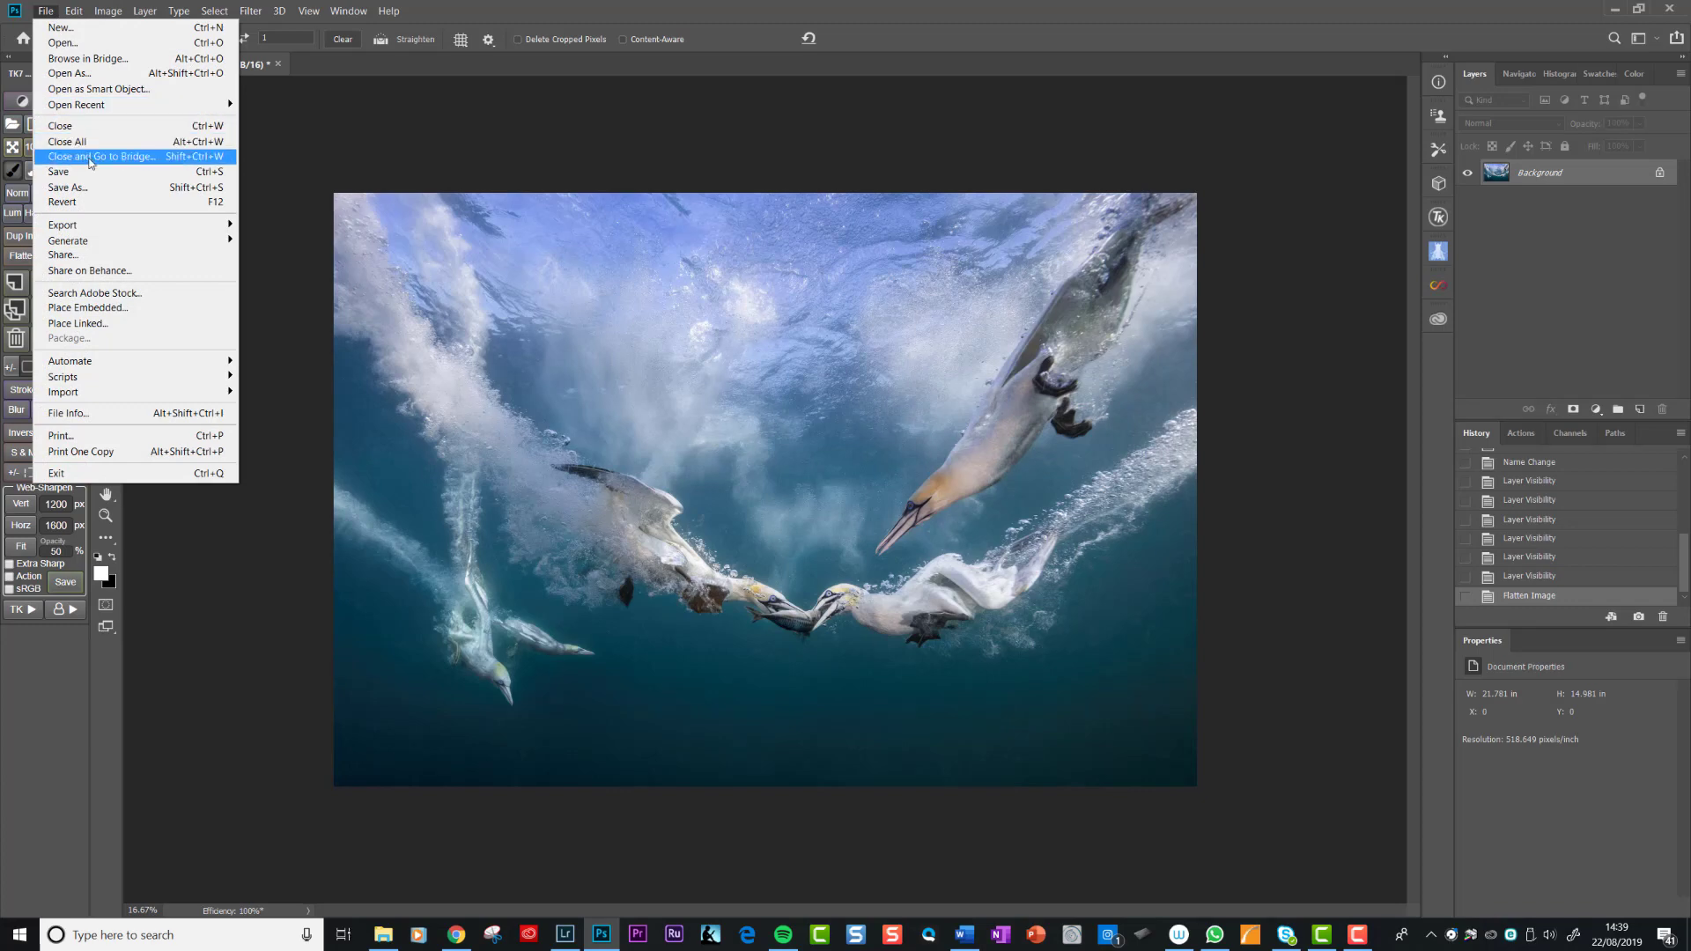
pyautogui.click(100, 189)
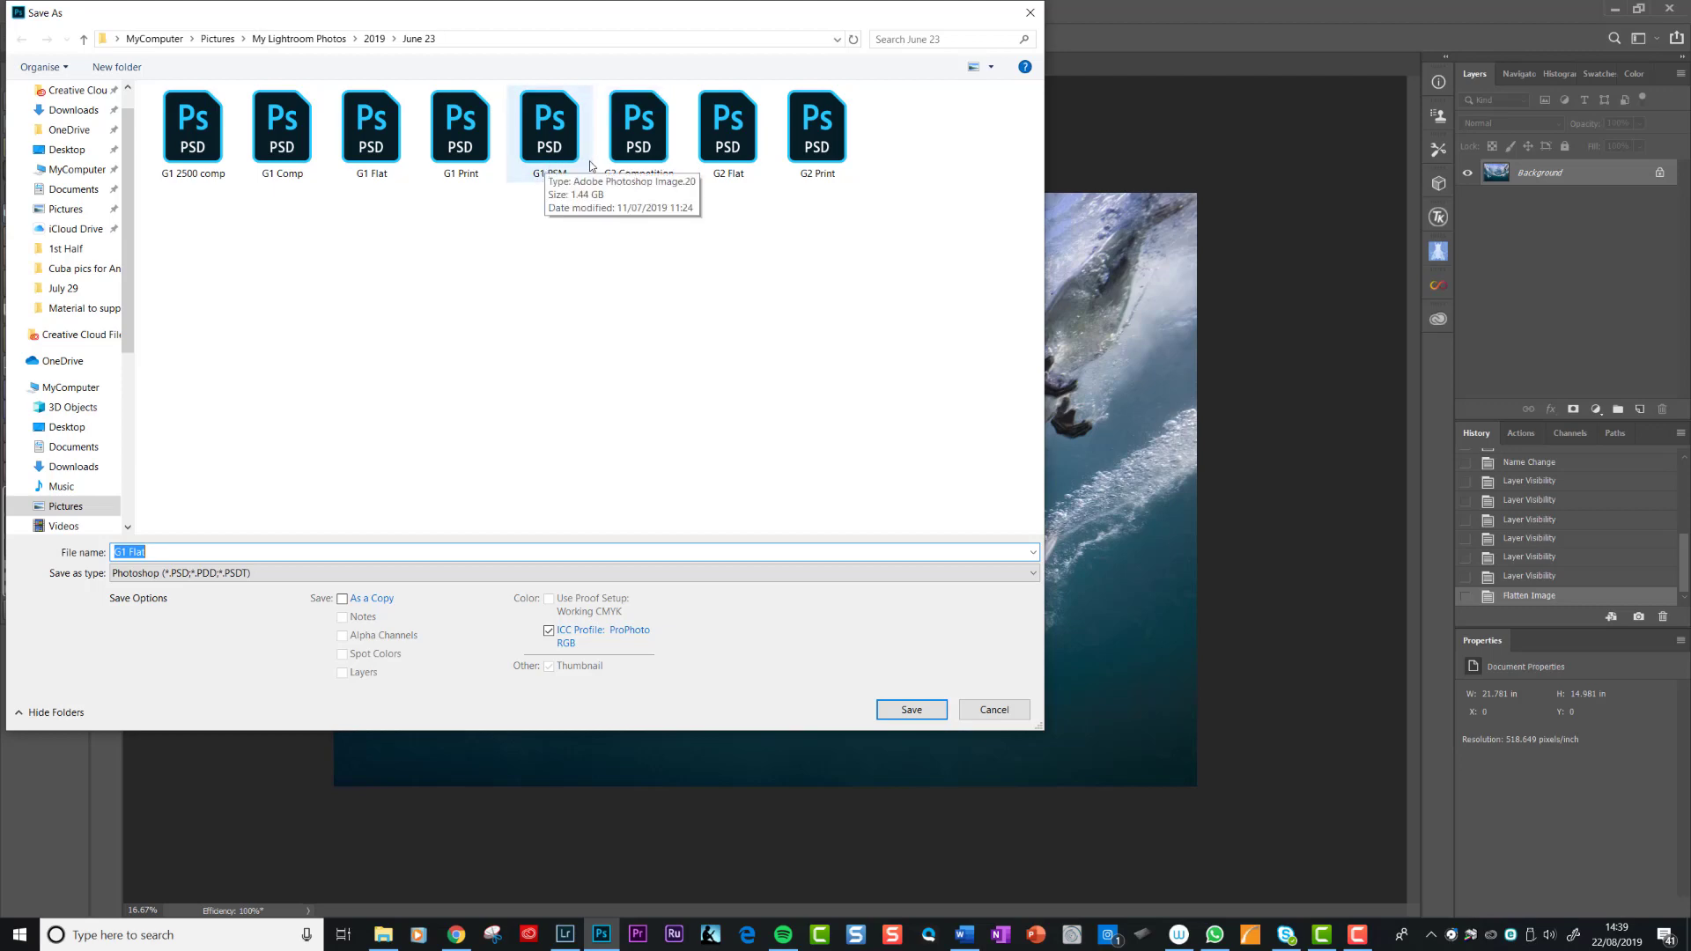
pyautogui.moveTo(588, 14); pyautogui.dragTo(643, 15)
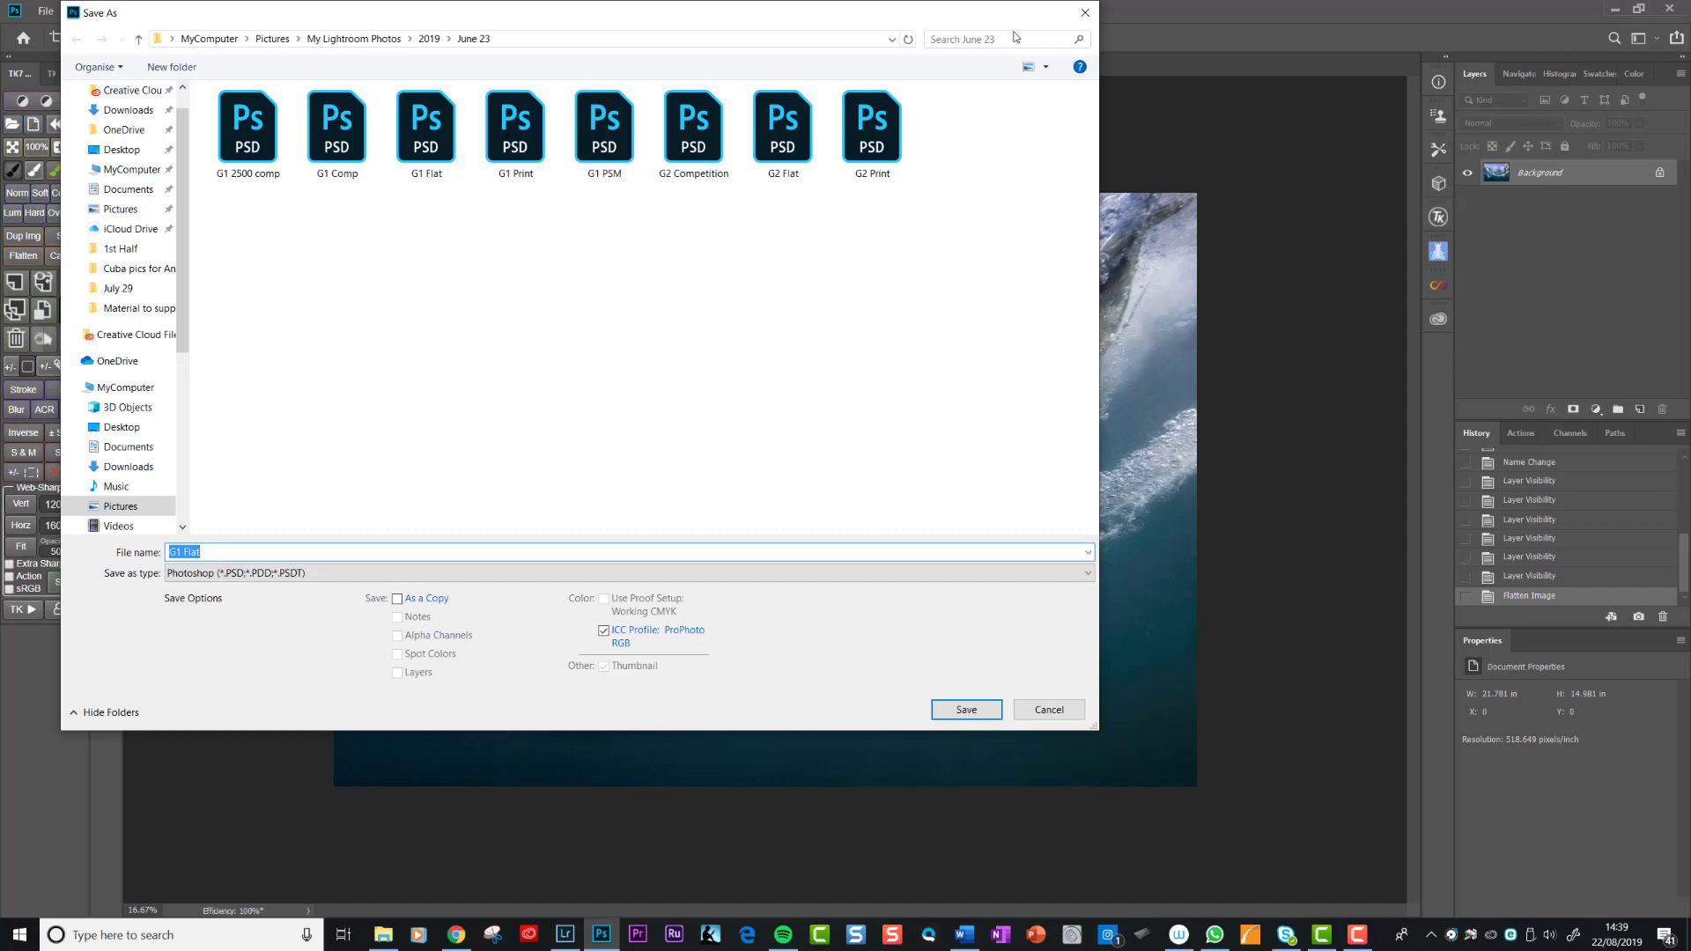
pyautogui.click(1083, 17)
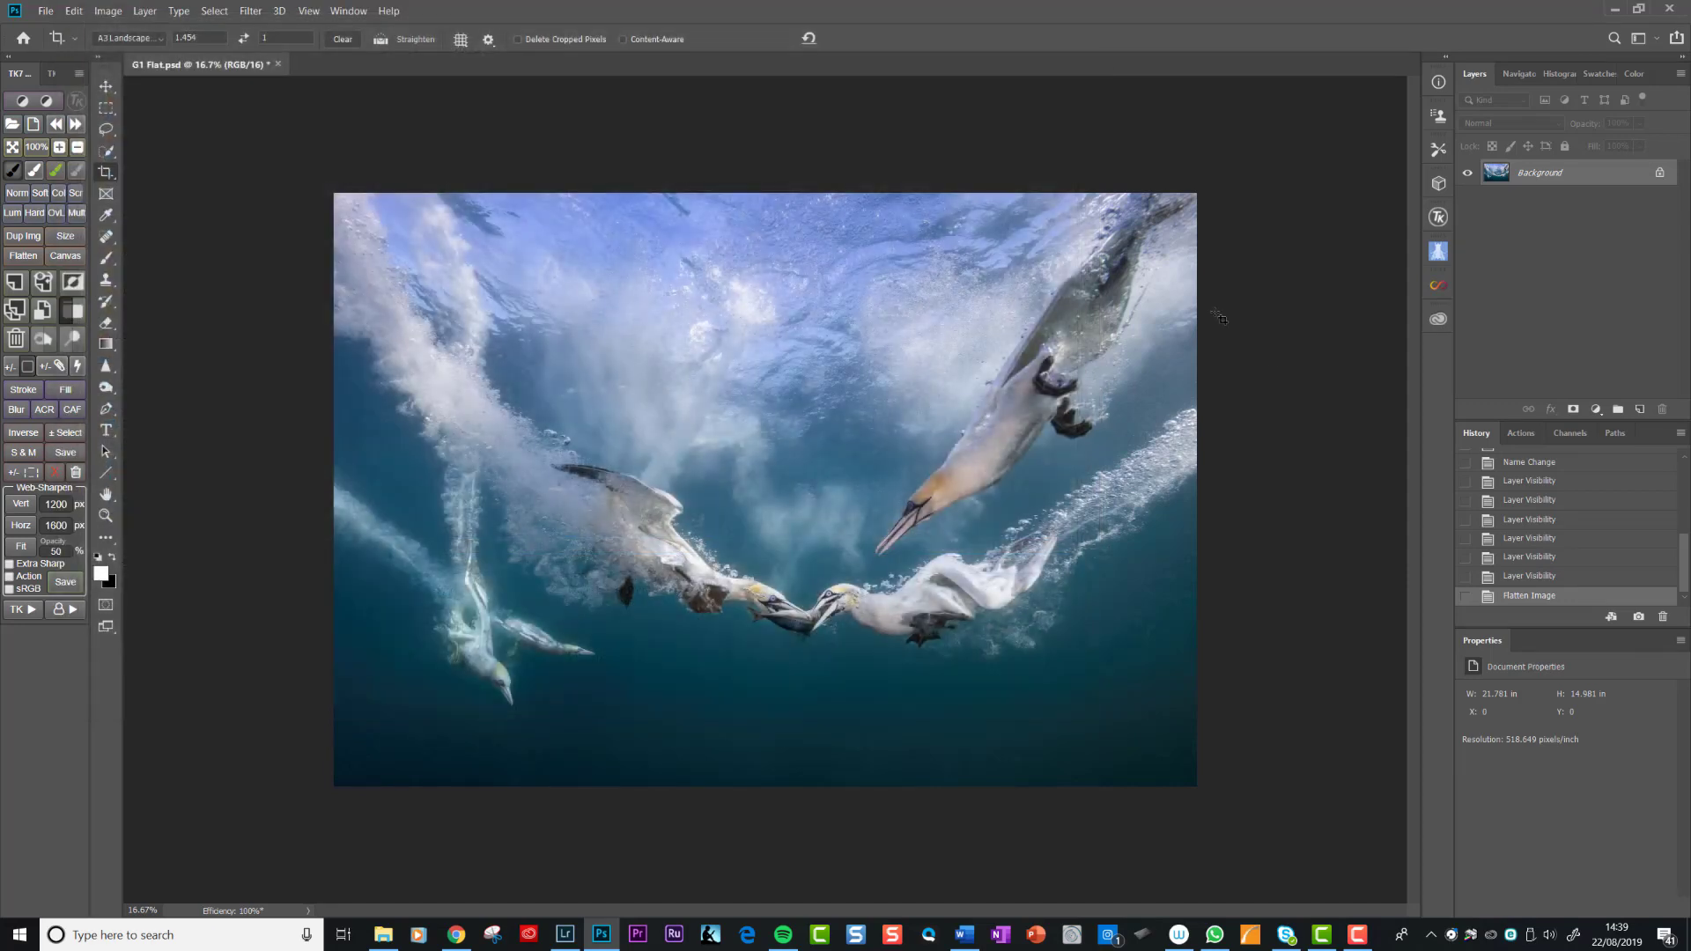